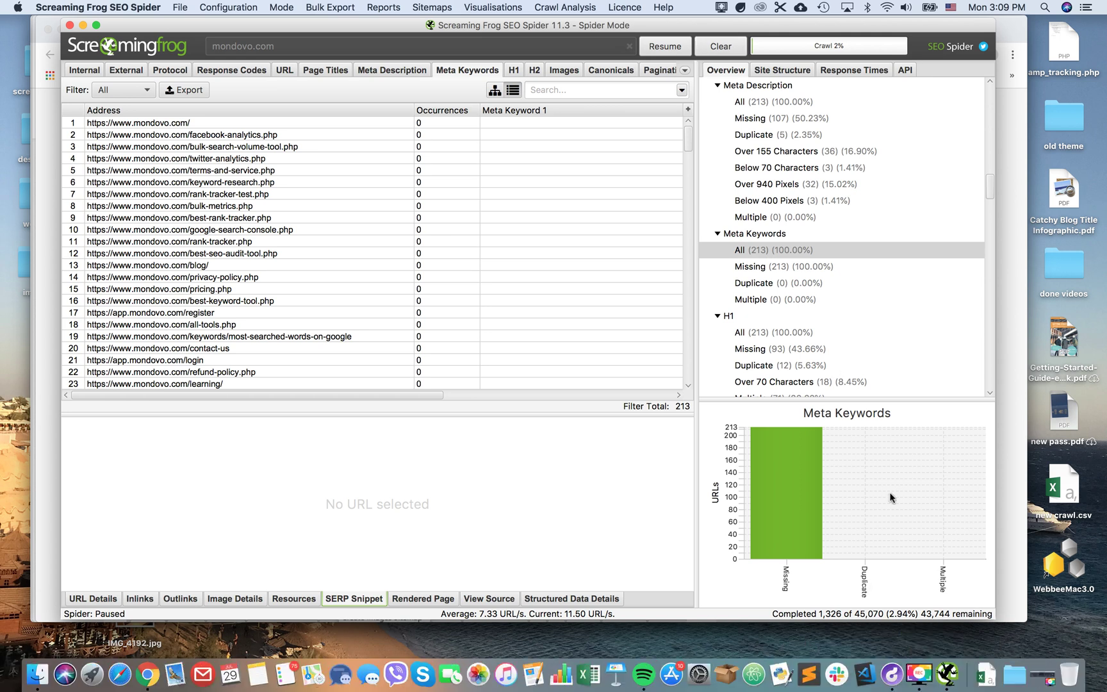
- Open the Sitemaps menu for the paused mondovo.com crawl
click(431, 7)
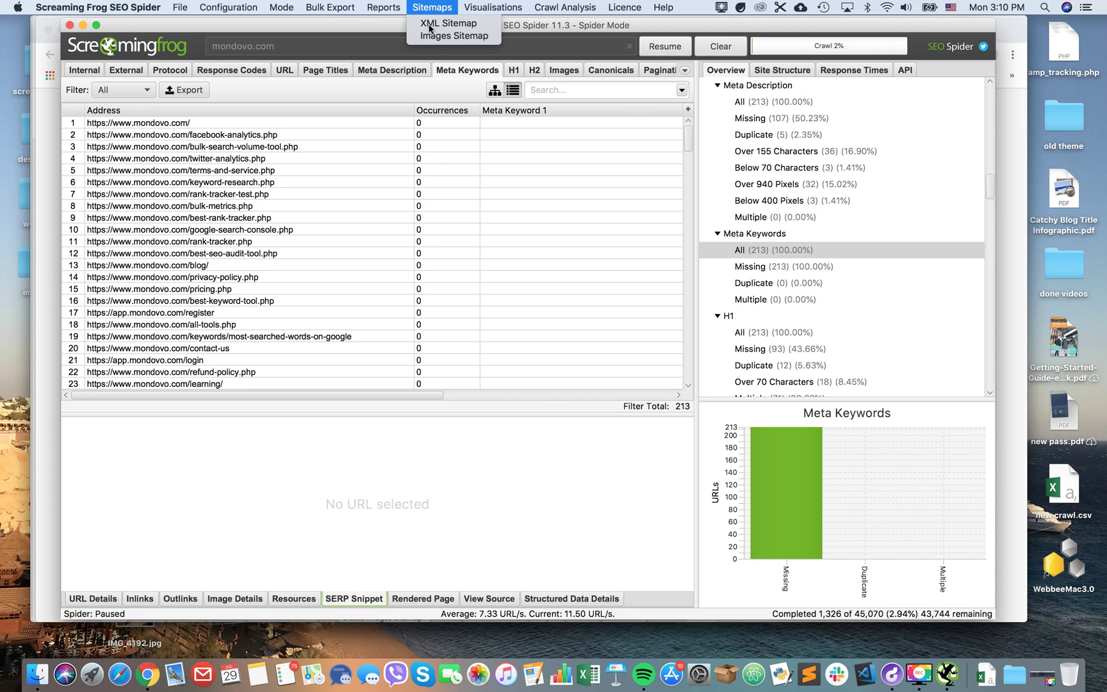
- Open the XML Sitemap export configuration and nudge its window slightly upward
click(430, 26)
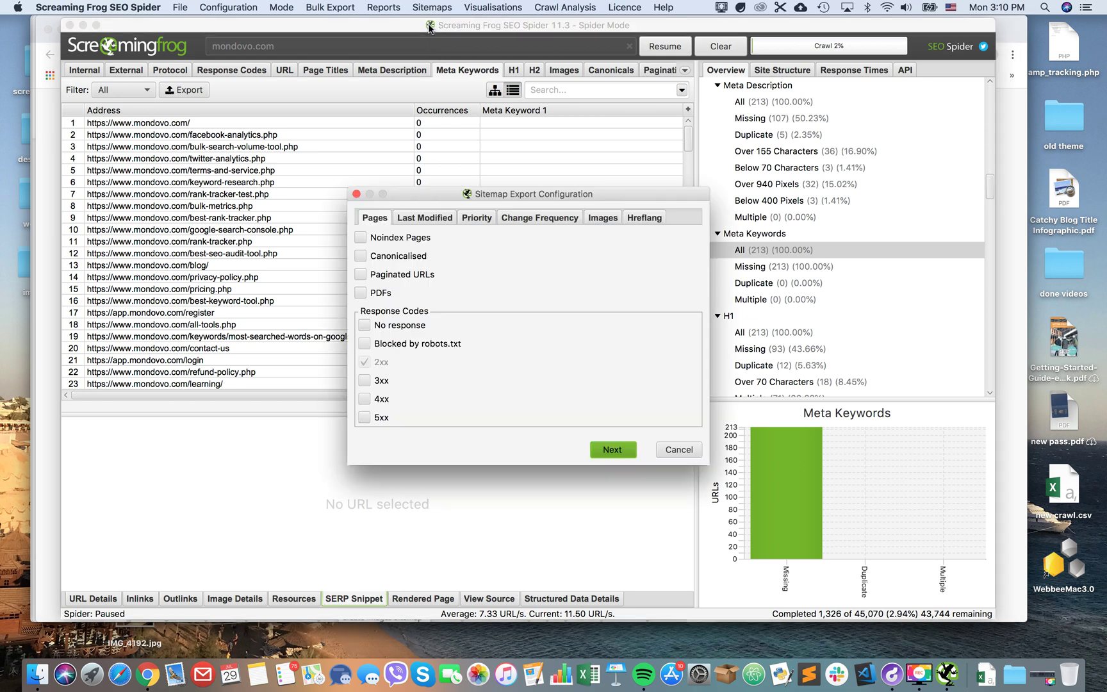
click(428, 9)
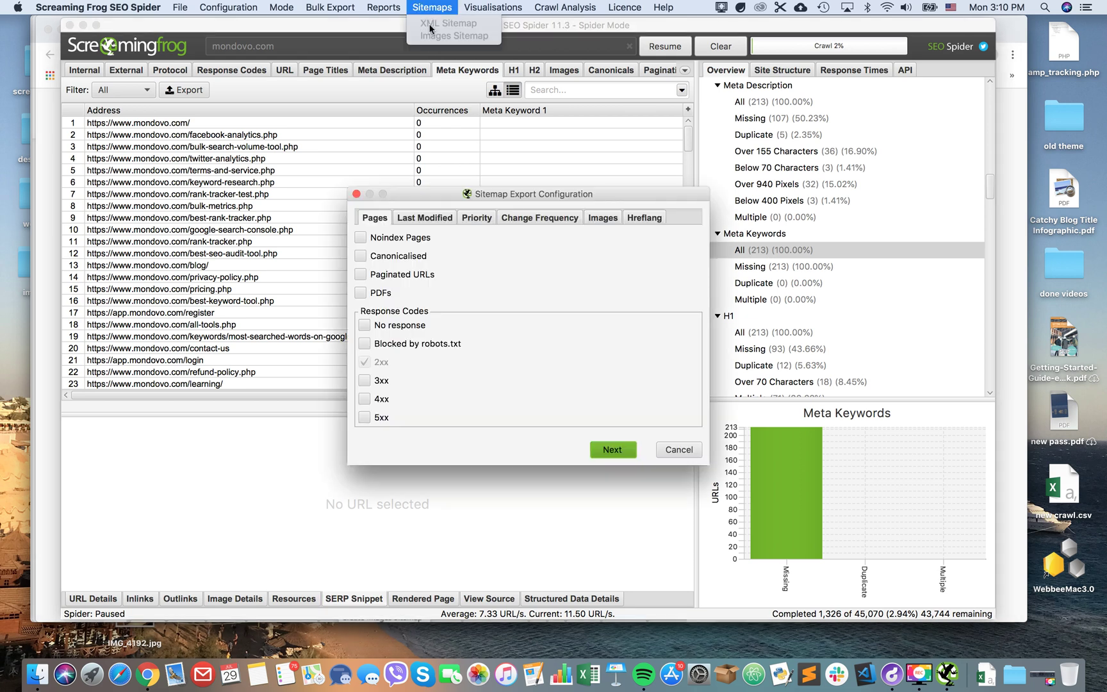
click(428, 8)
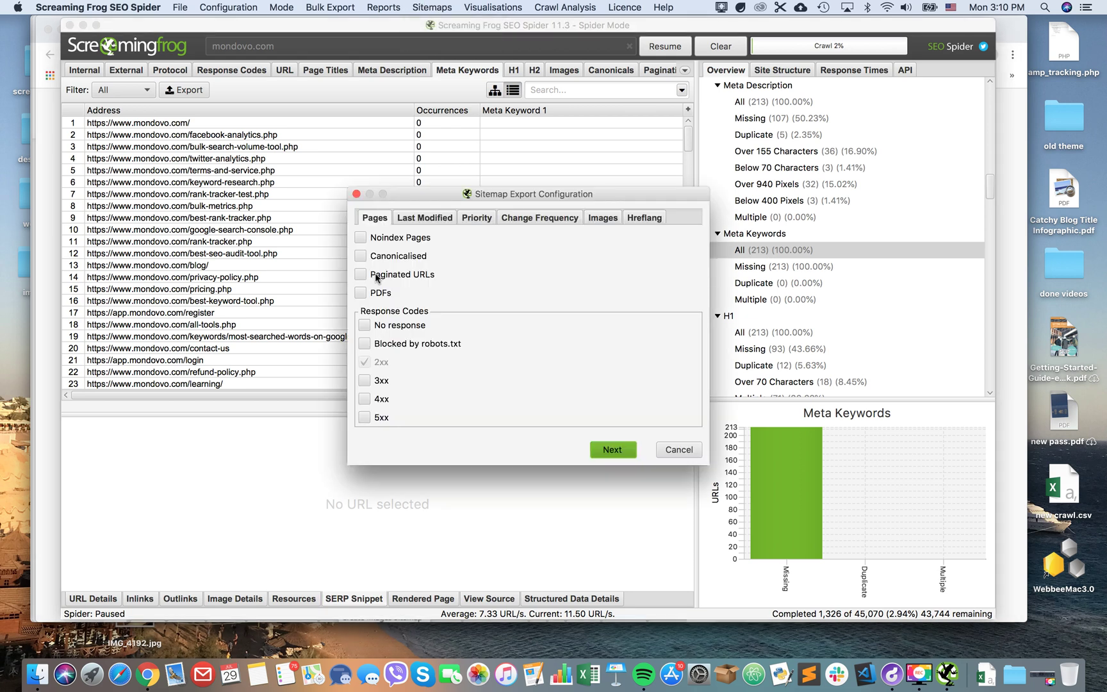
drag(428, 195, 425, 186)
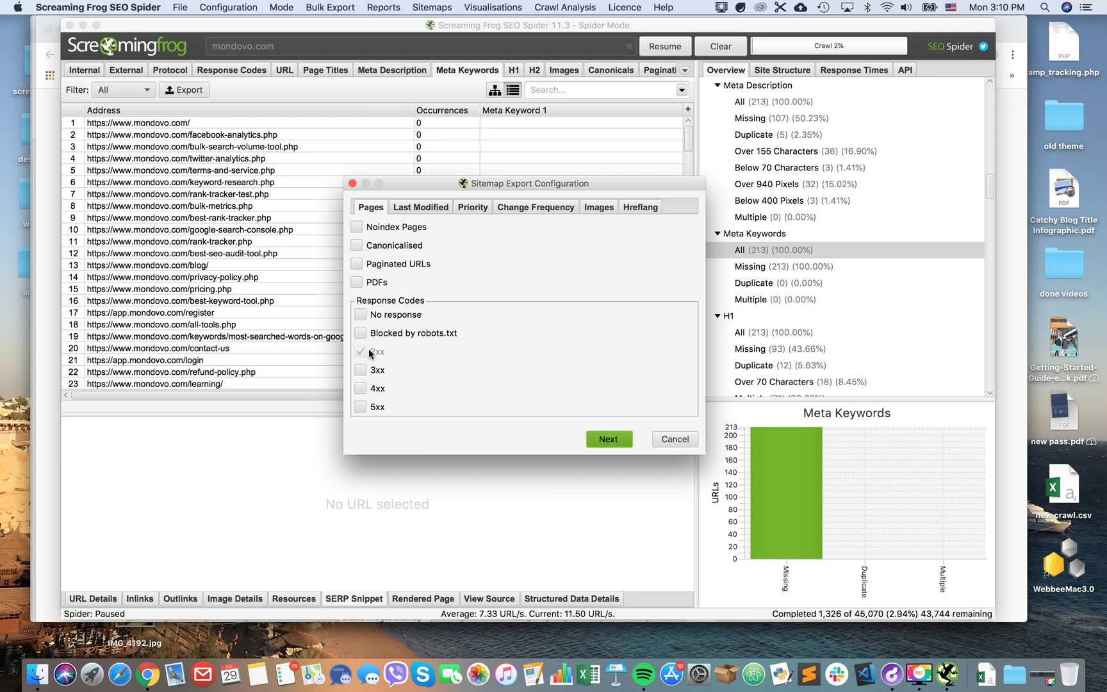
- On the Pages tab, tick then untick 4xx so only 2xx responses stay included
click(362, 391)
click(362, 390)
mouse_move(398, 226)
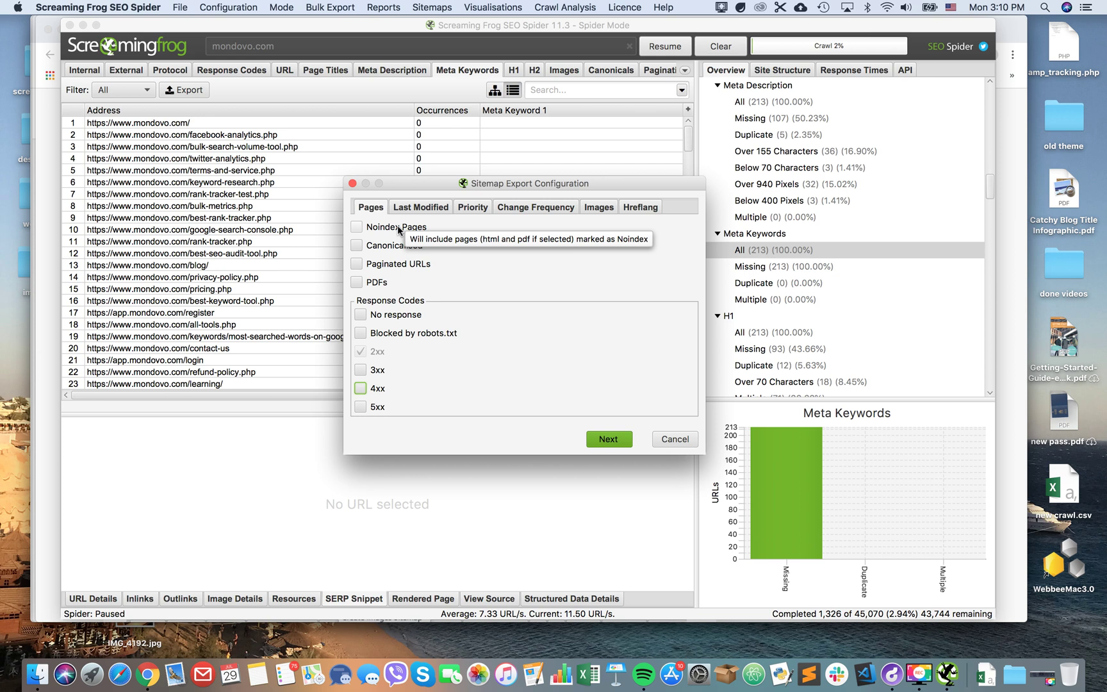
mouse_move(390, 250)
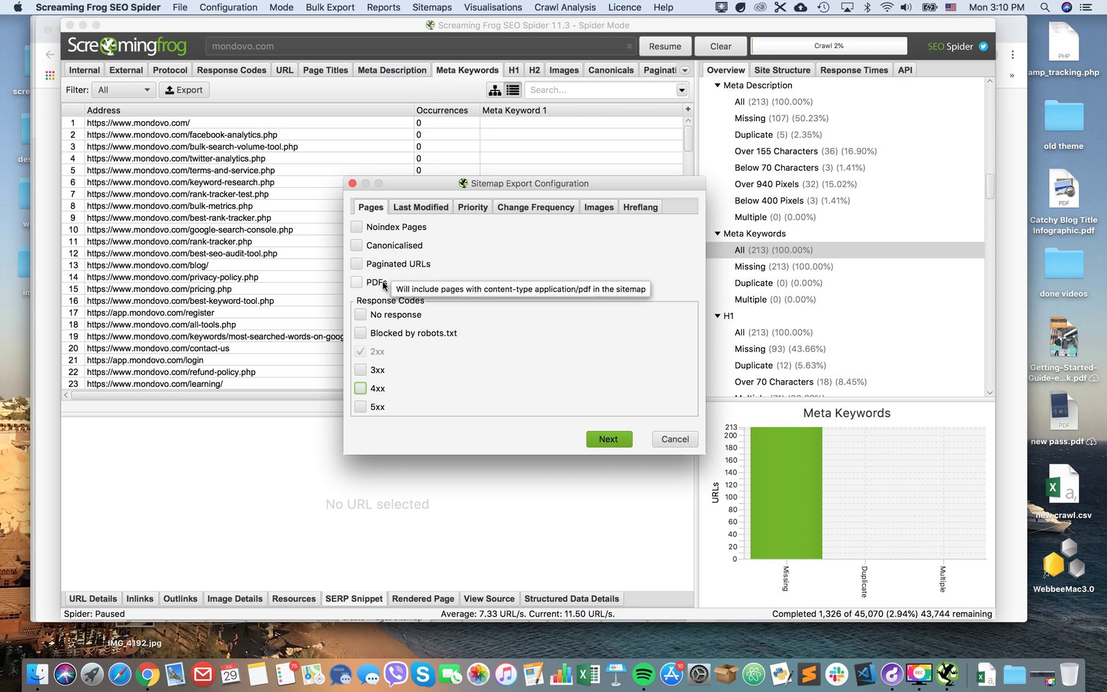
- Scroll the Chrome XML Sitemap Generator guide down to '4) Exclude Pages From The XML Sitemap'
click(47, 243)
scroll(303, 273, down, 10)
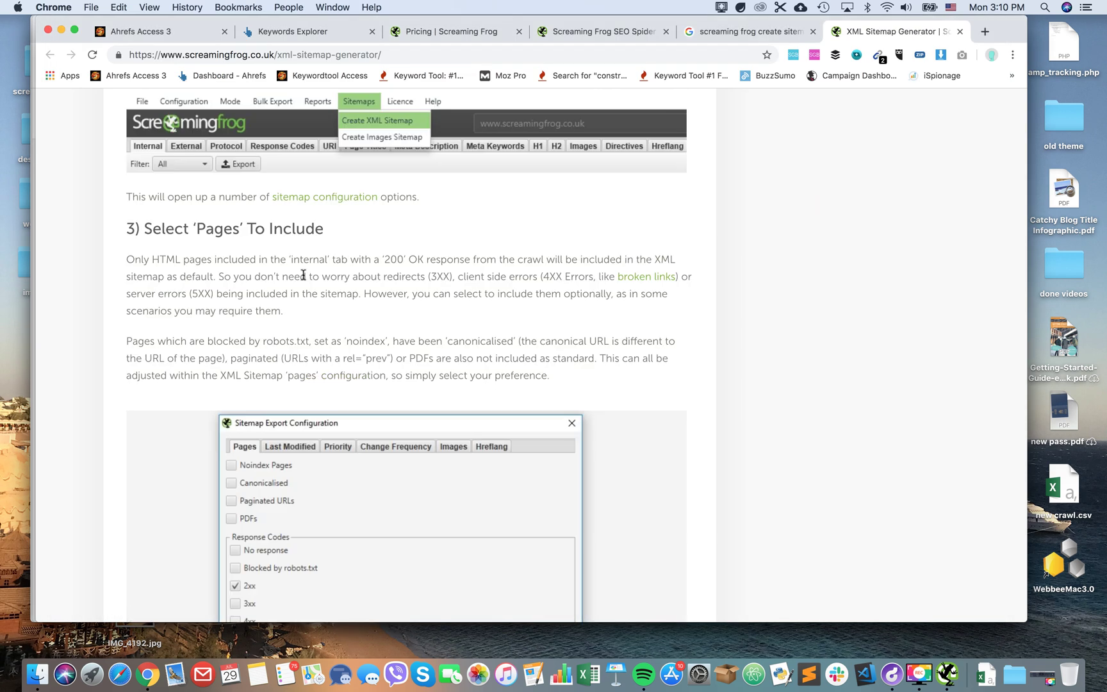
scroll(303, 276, down, 3)
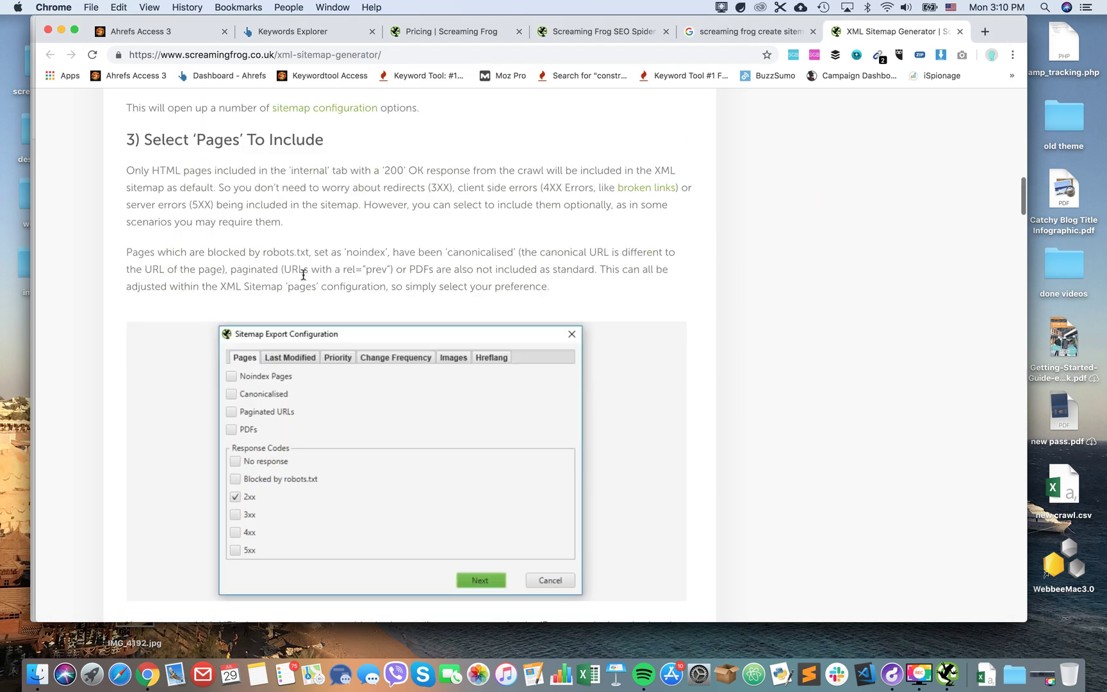
scroll(303, 276, down, 1)
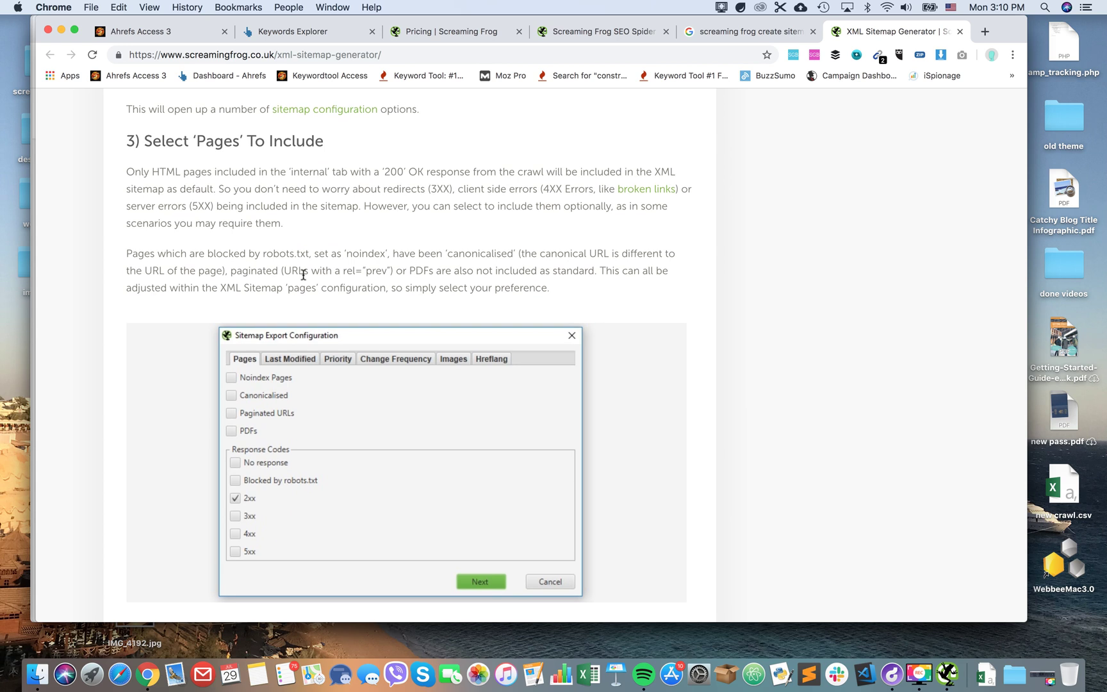
scroll(303, 274, down, 1)
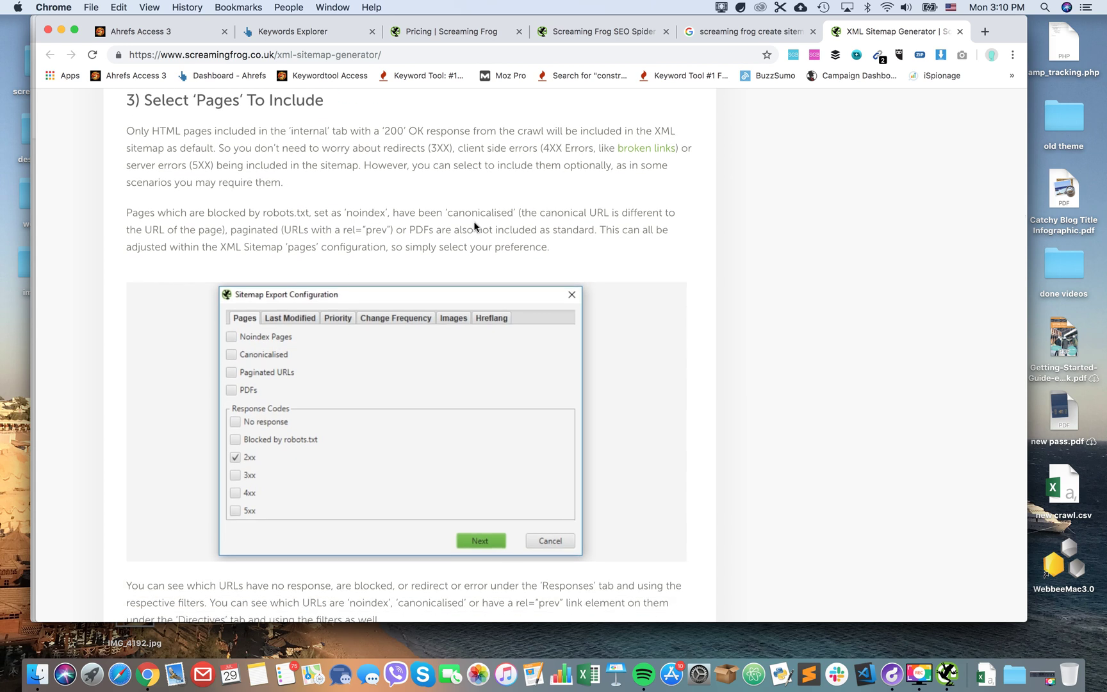
scroll(397, 297, down, 1)
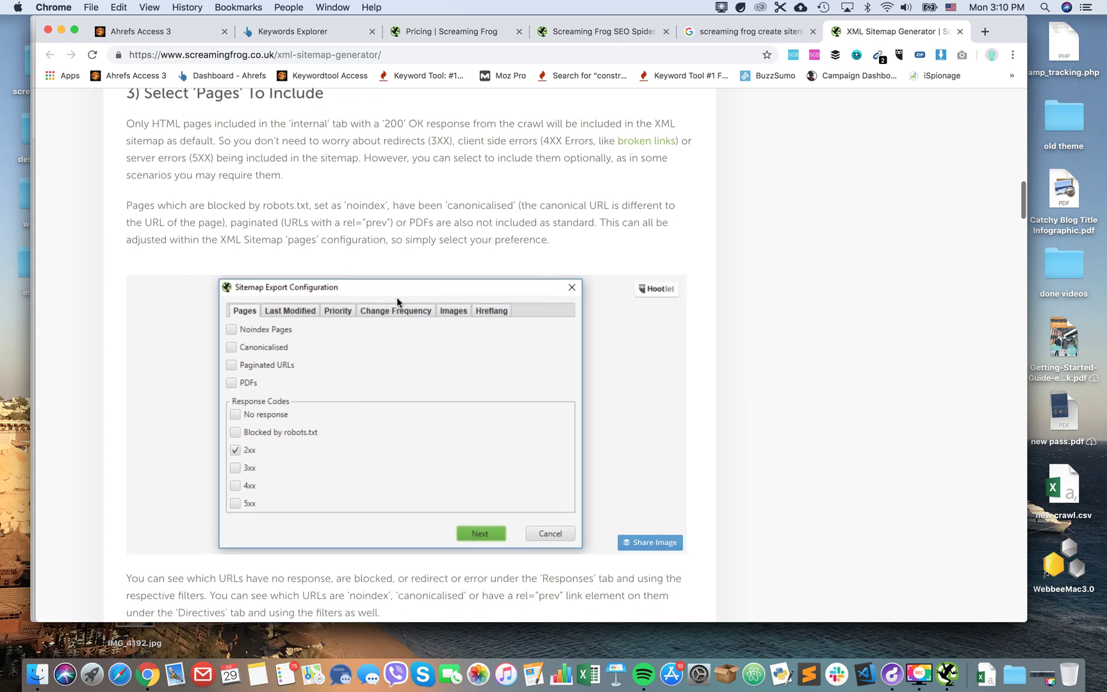
scroll(397, 297, down, 5)
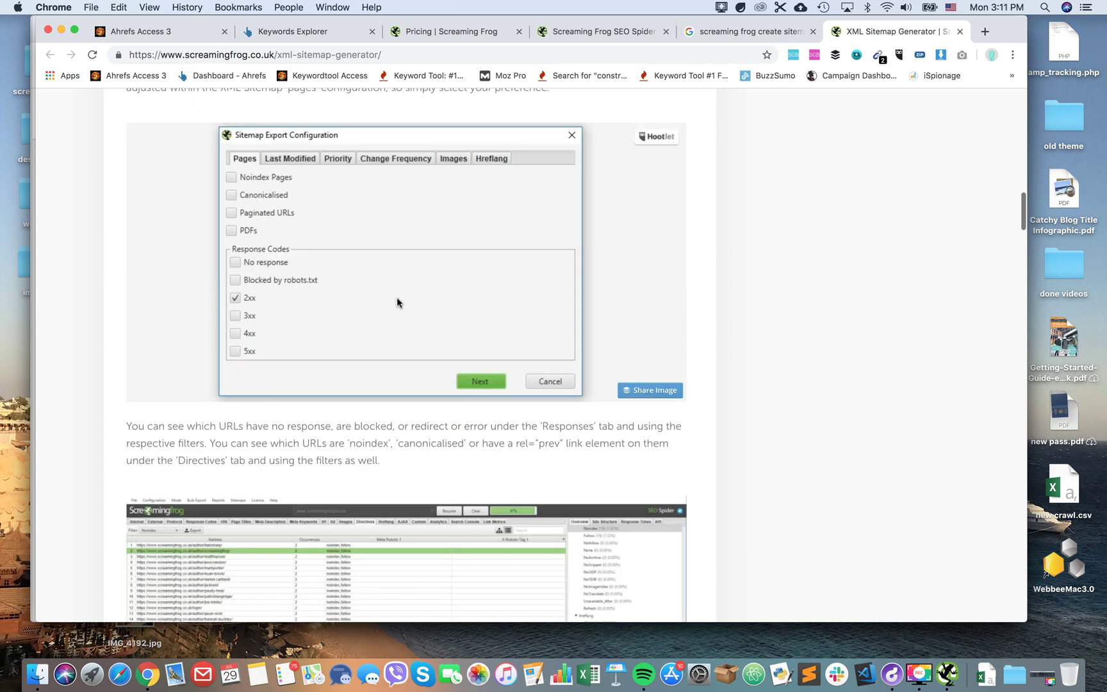
scroll(397, 297, down, 5)
scroll(397, 296, down, 10)
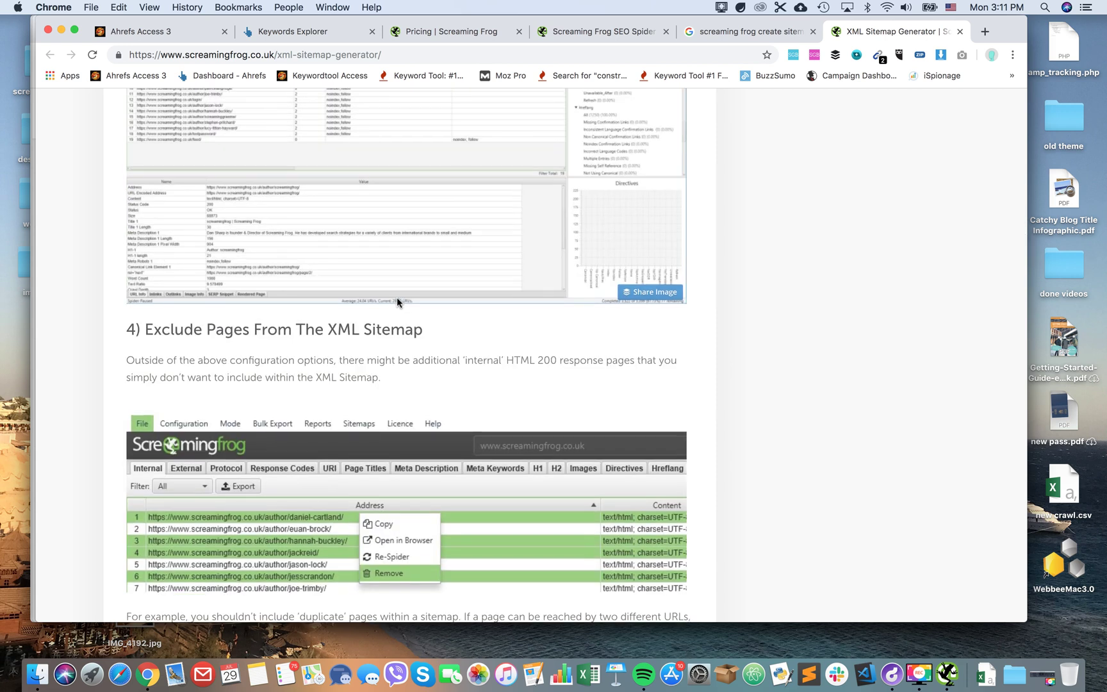
scroll(397, 302, up, 4)
scroll(398, 296, down, 3)
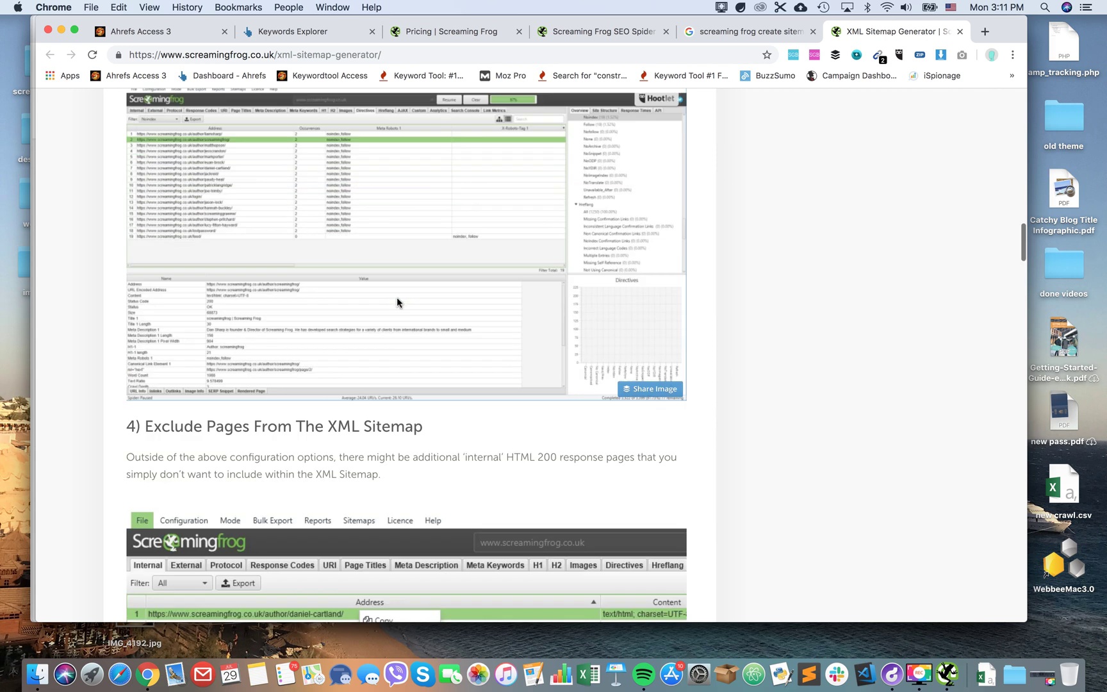
scroll(398, 301, down, 2)
scroll(397, 301, up, 6)
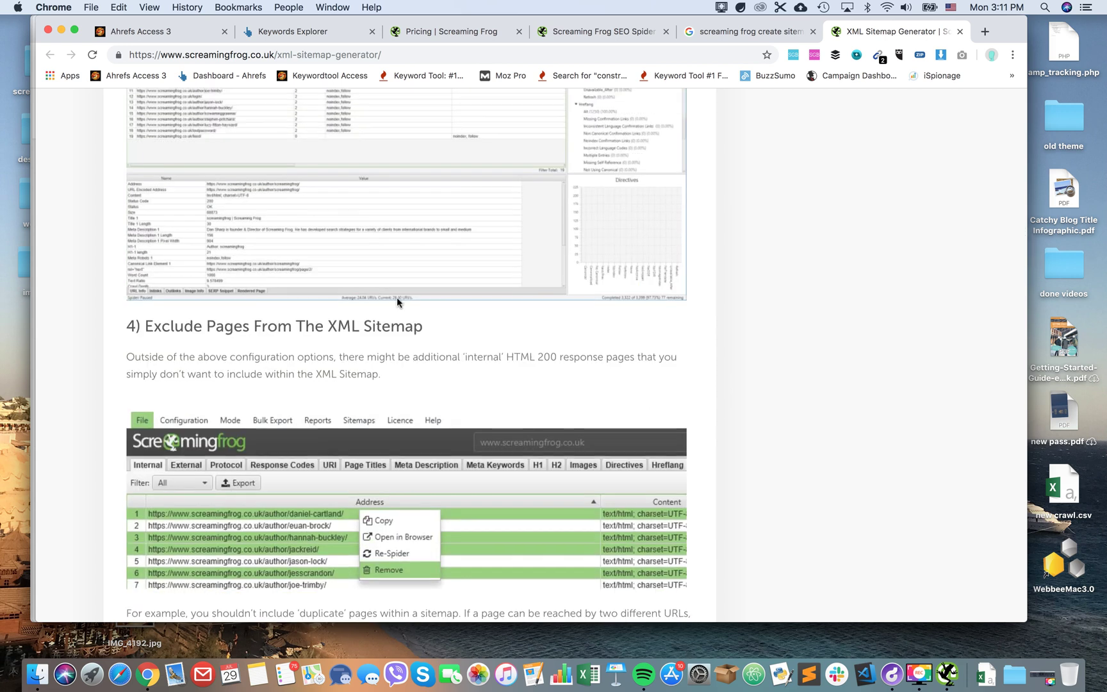
scroll(397, 301, down, 12)
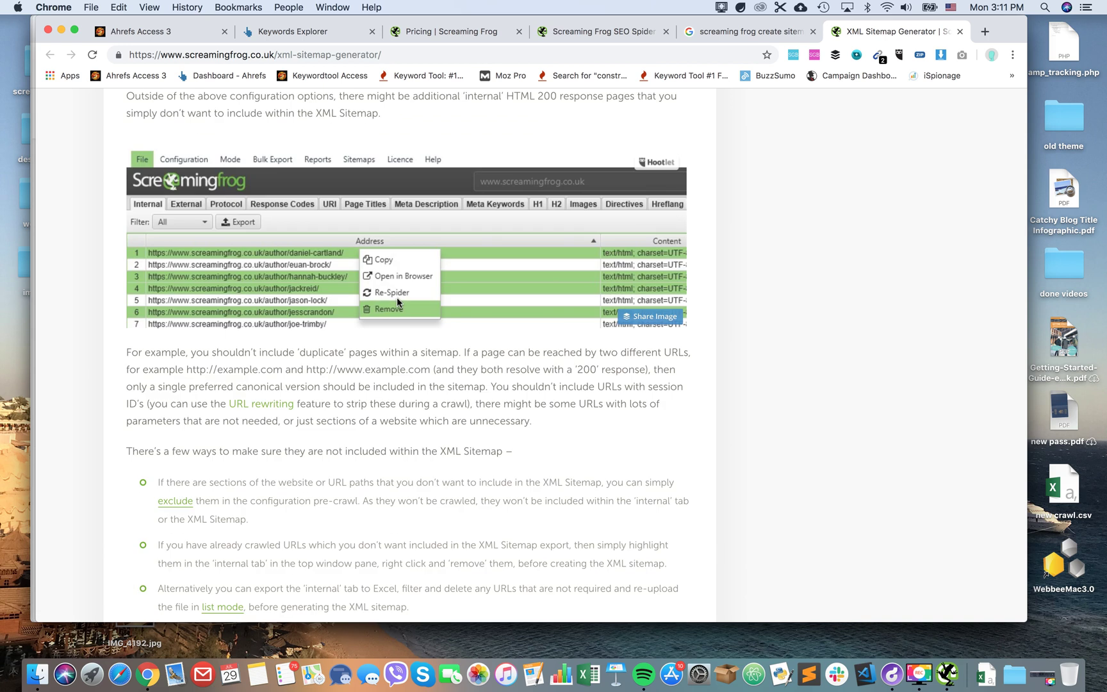
scroll(397, 301, up, 3)
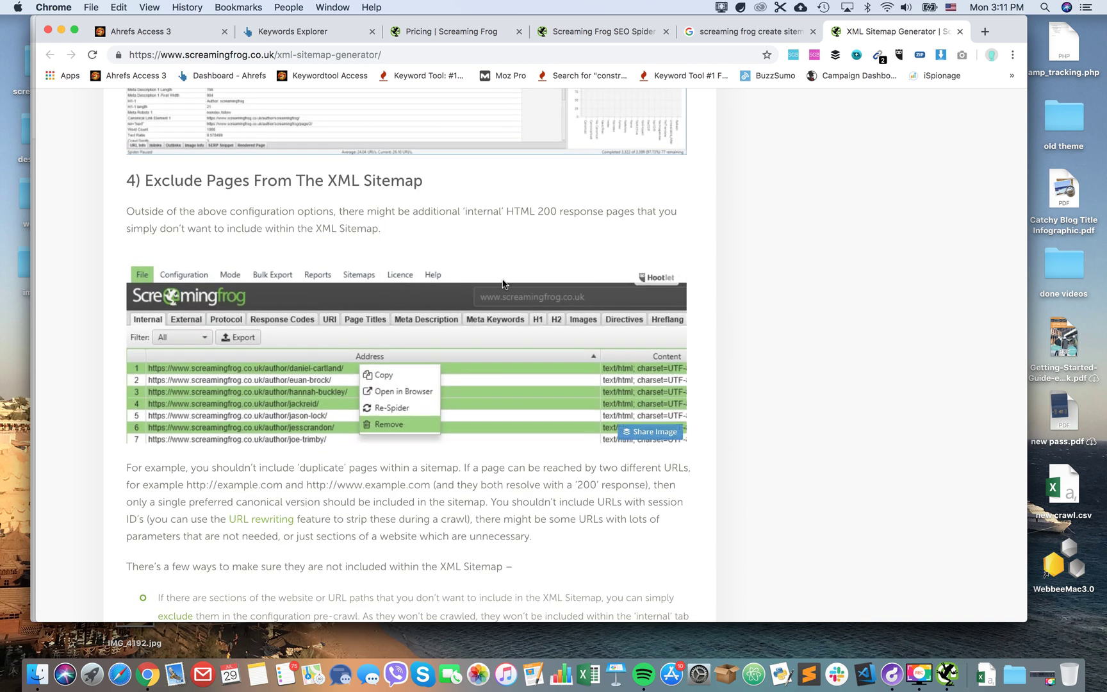
scroll(502, 284, down, 1)
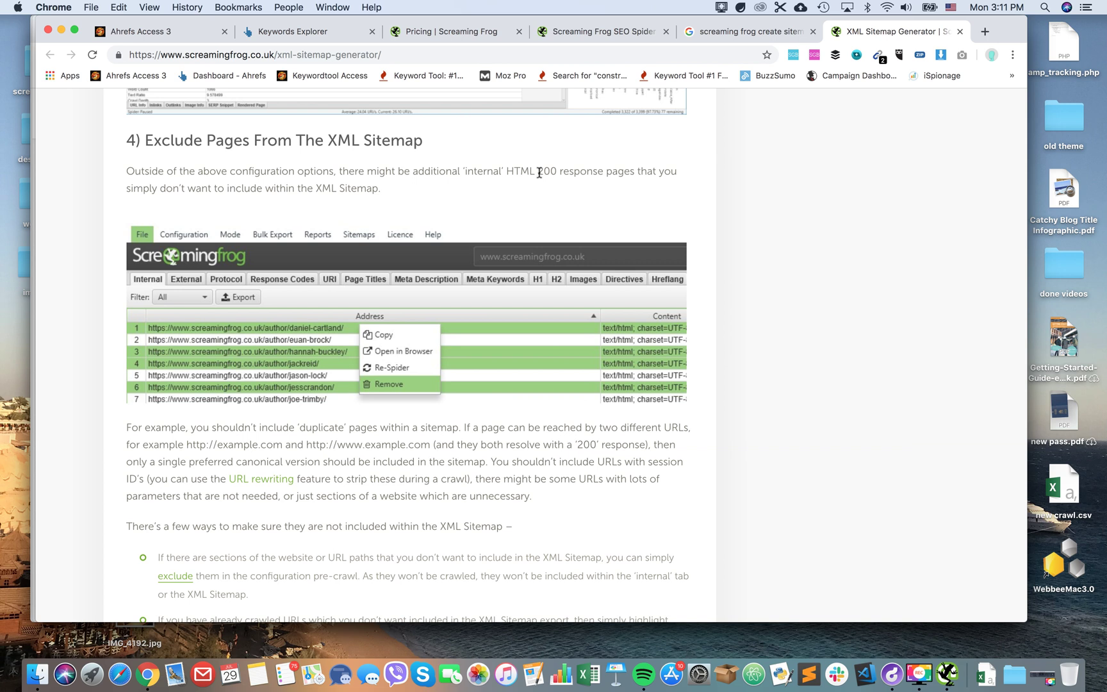
click(946, 660)
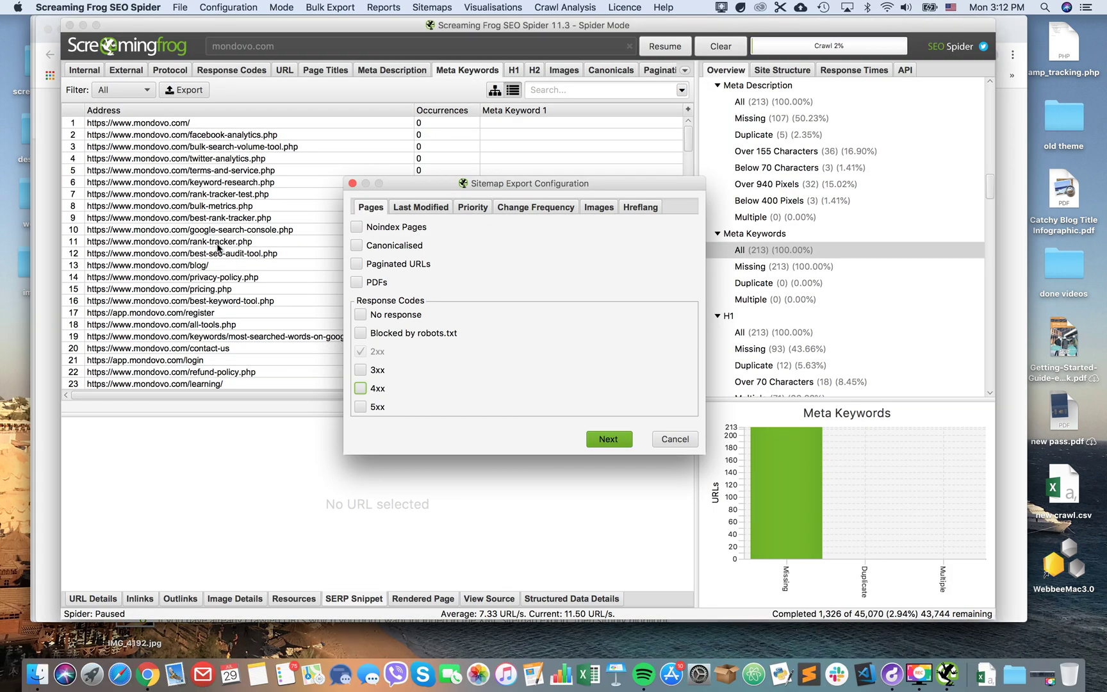
- Cancel the Sitemap Export Configuration dialog without exporting
click(668, 438)
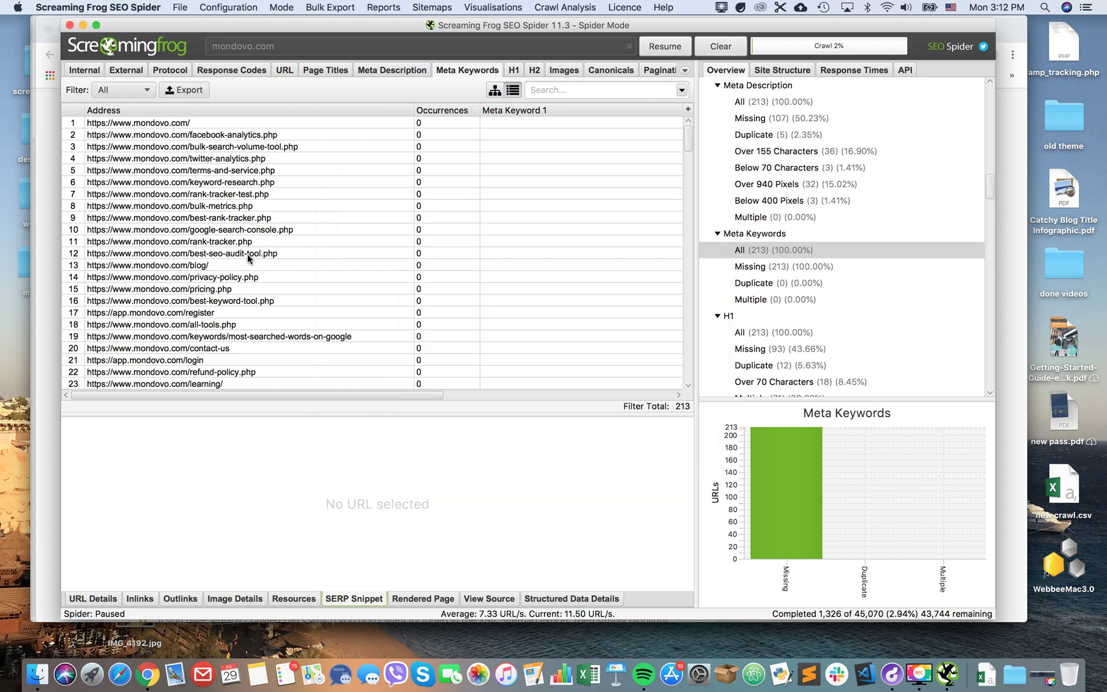
- Bring up the best-seo-audit-tool.php row's context menu, then dismiss it without removing the URL
right_click(247, 256)
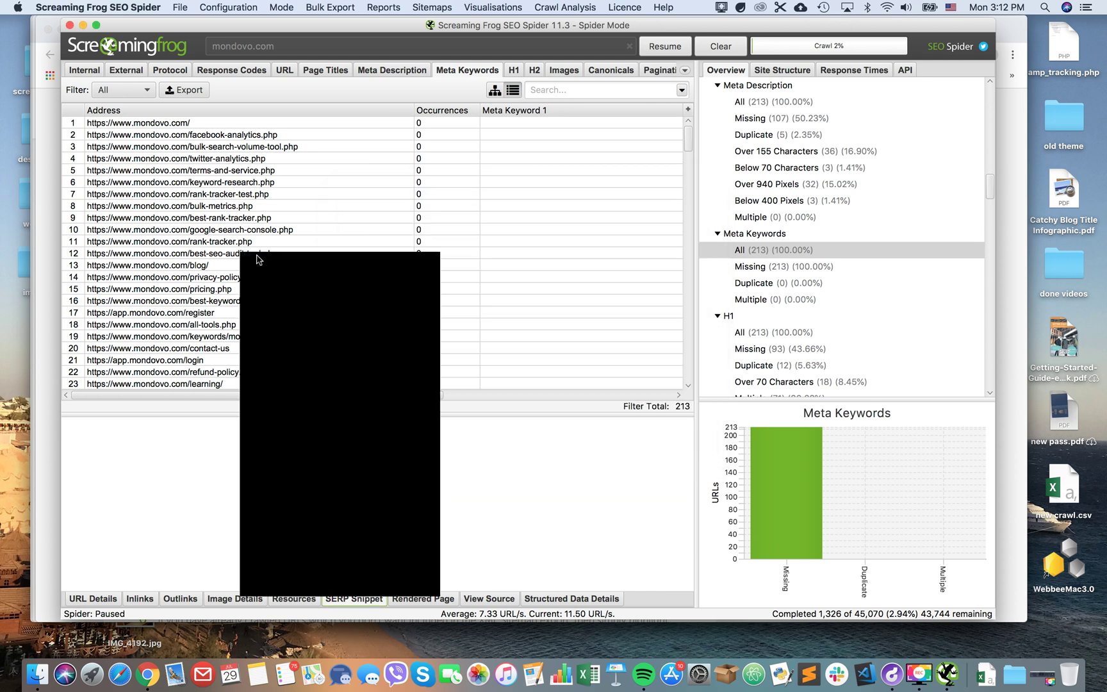
right_click(246, 256)
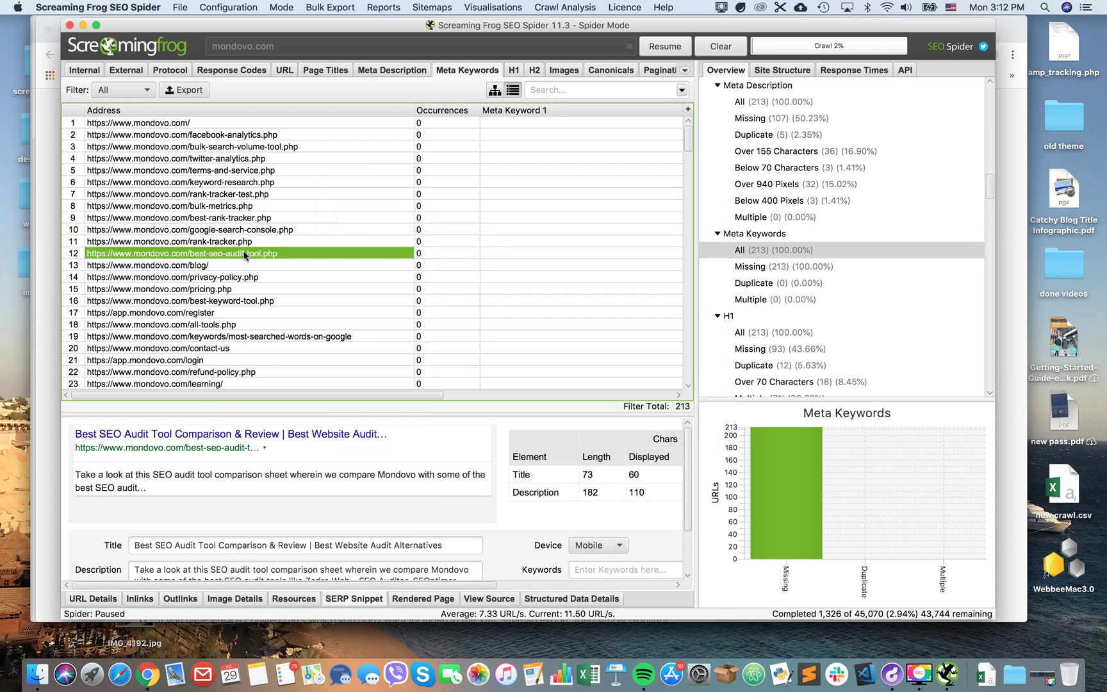
right_click(244, 254)
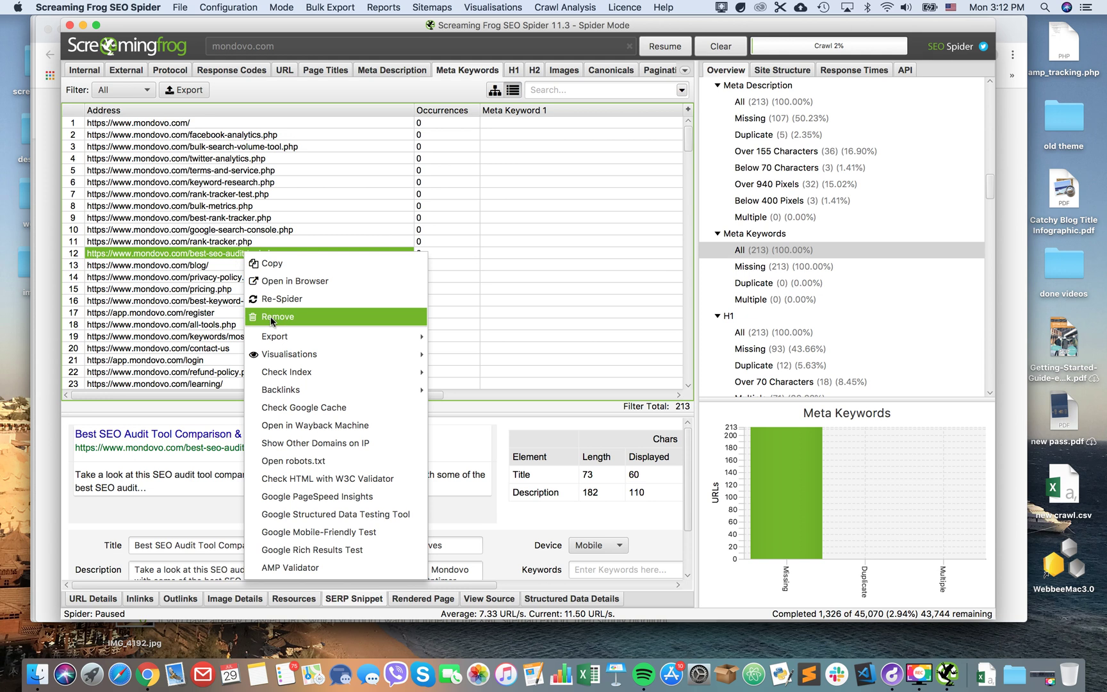
click(244, 220)
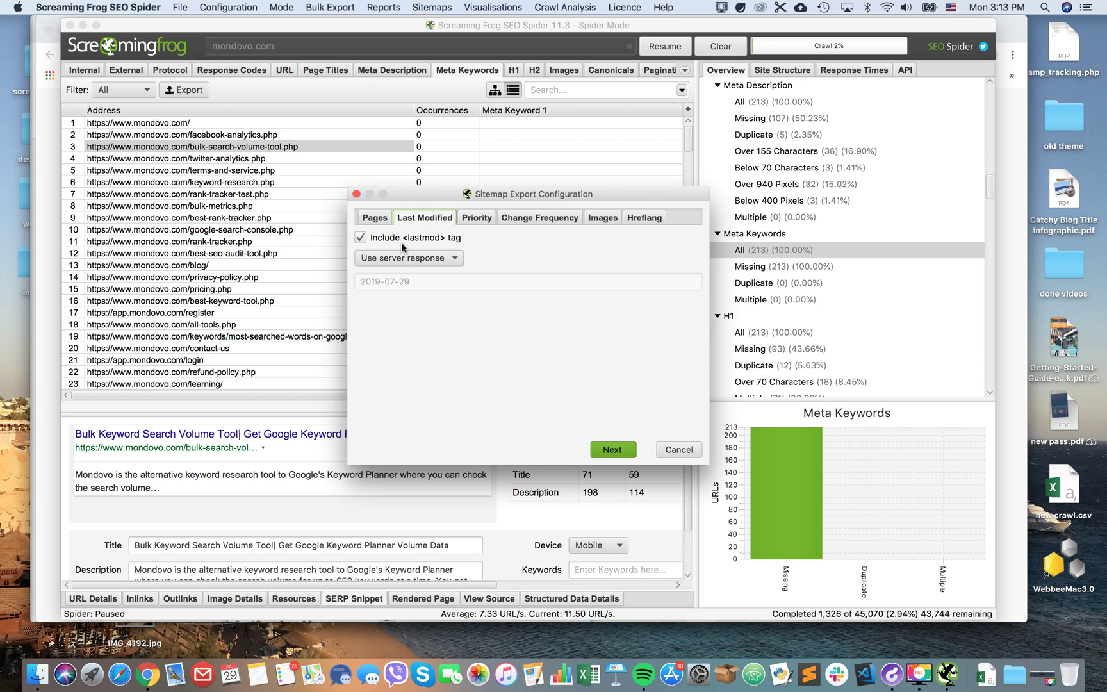
- Keep 'Use server response' as the lastmod source and view the priority-per-depth settings
click(438, 258)
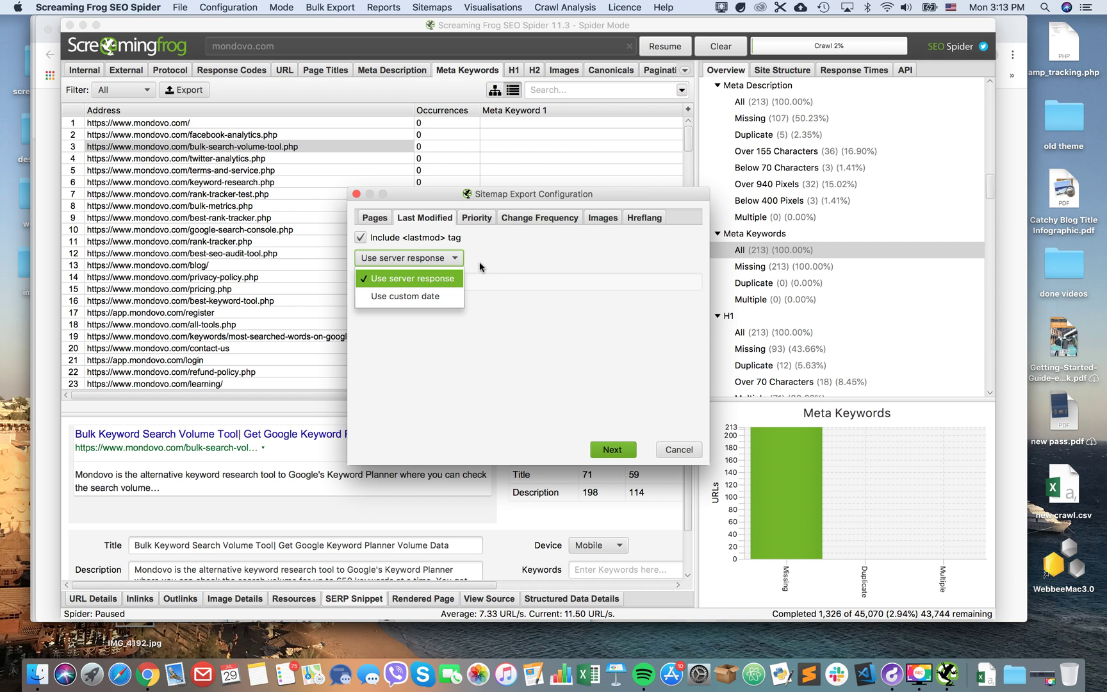
click(496, 254)
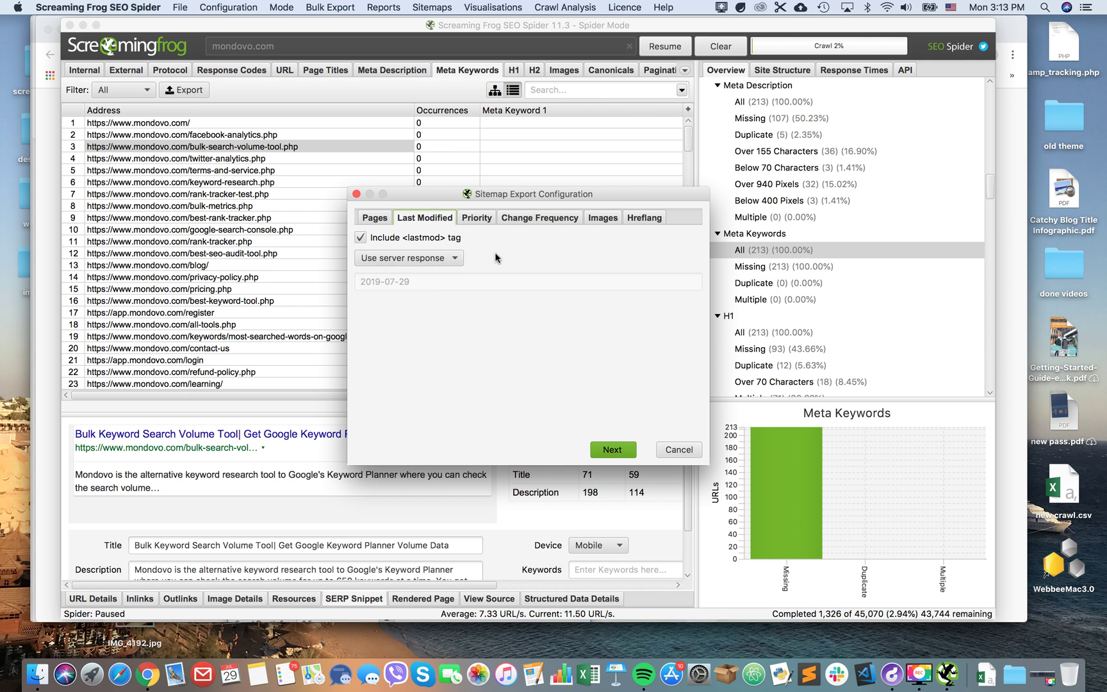
click(478, 219)
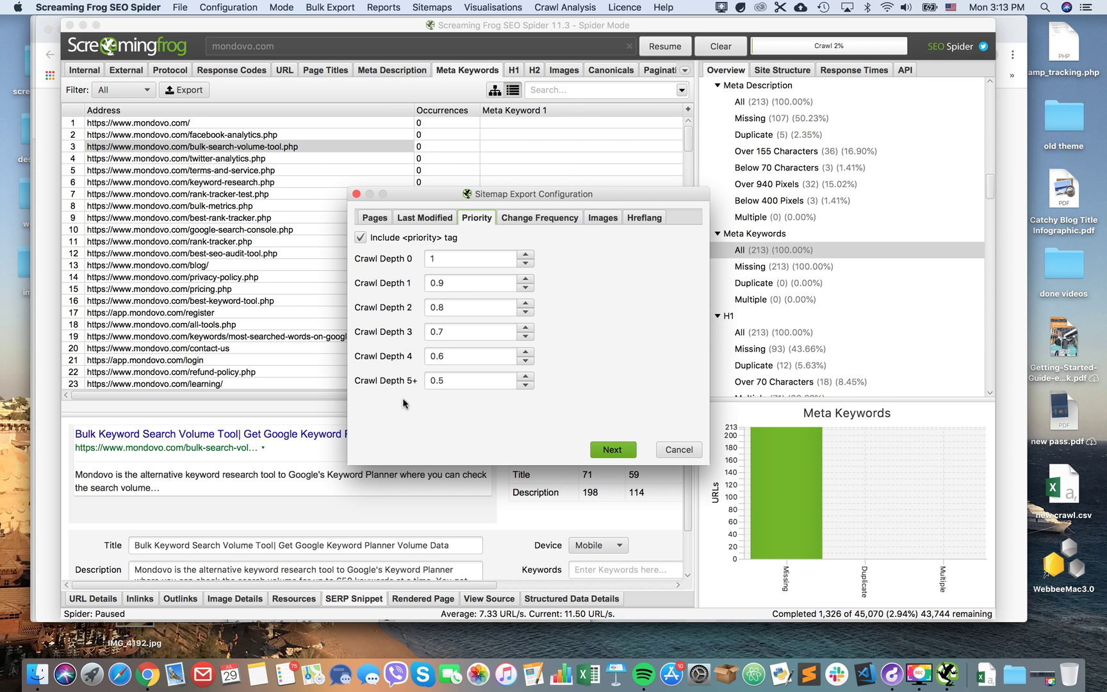
- Review the Change Frequency and Images settings, then return to the Chrome sitemap guide
click(517, 221)
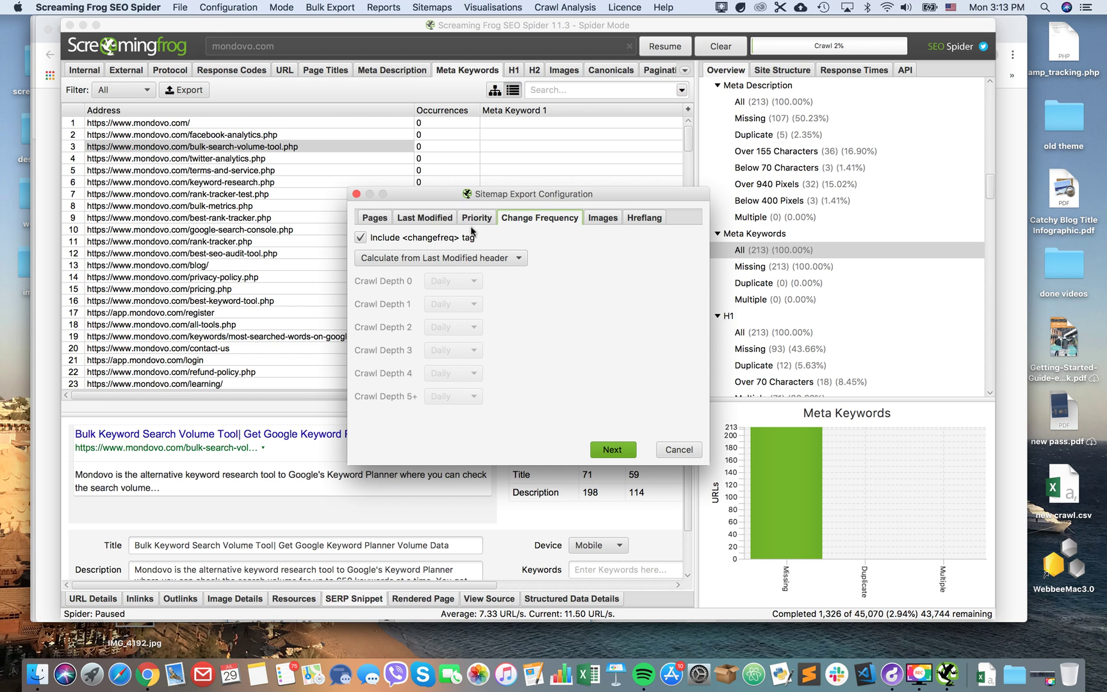
click(606, 218)
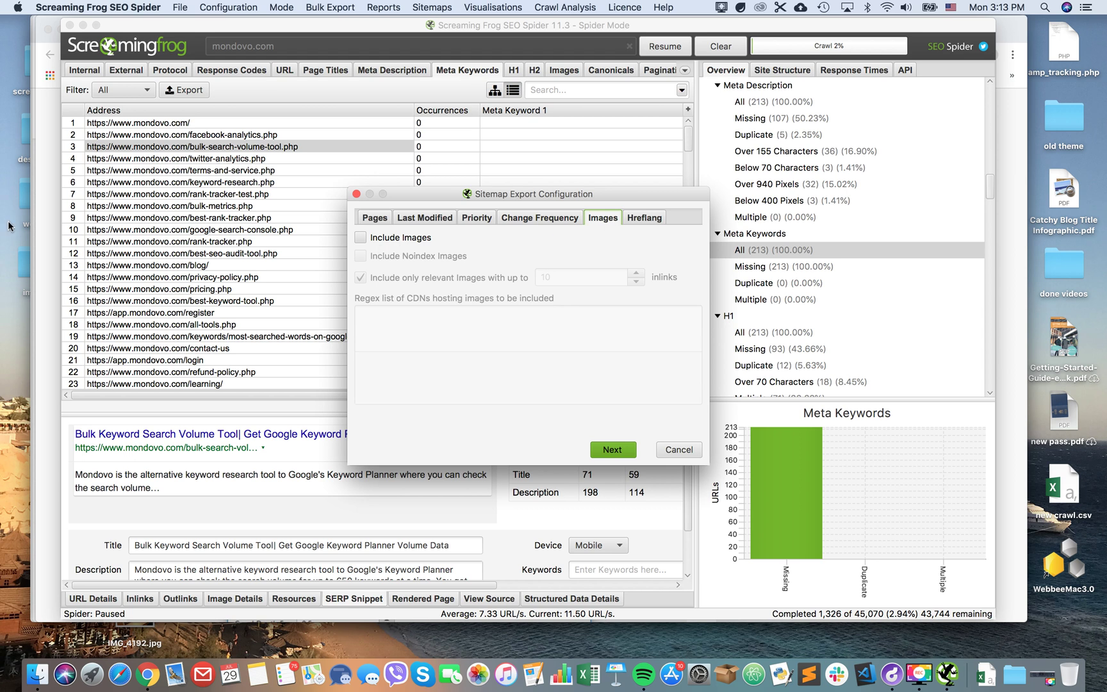
click(47, 239)
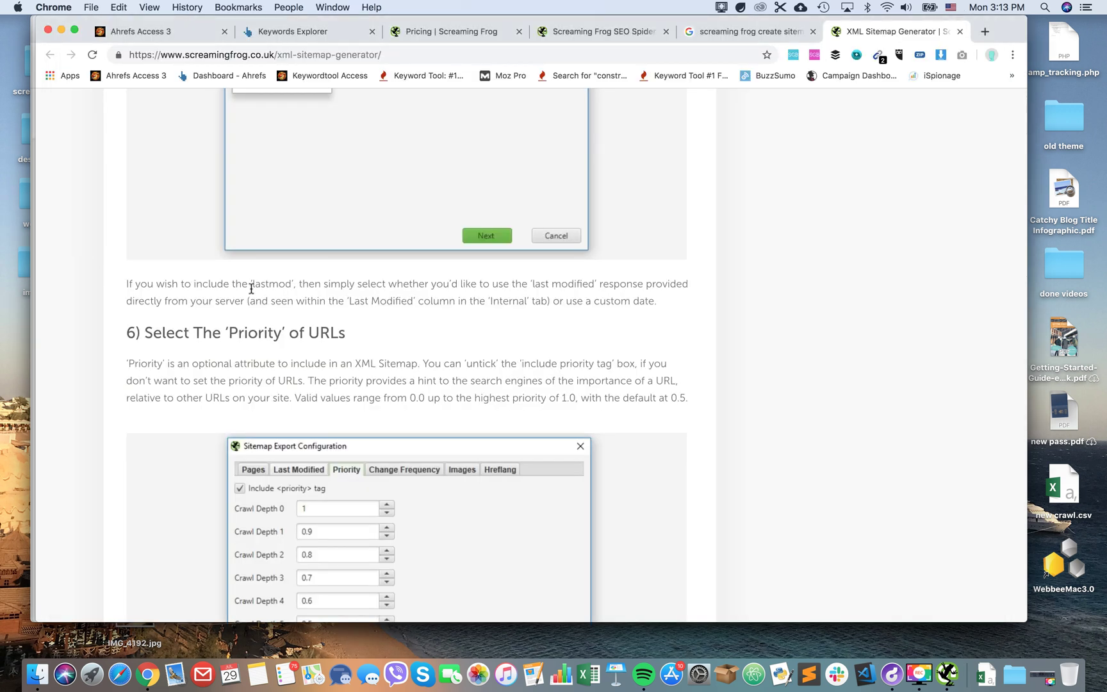
- Read the guide's Images and hreflang sections down to section 10, highlighting the images paragraph
scroll(252, 288, down, 15)
scroll(251, 291, down, 10)
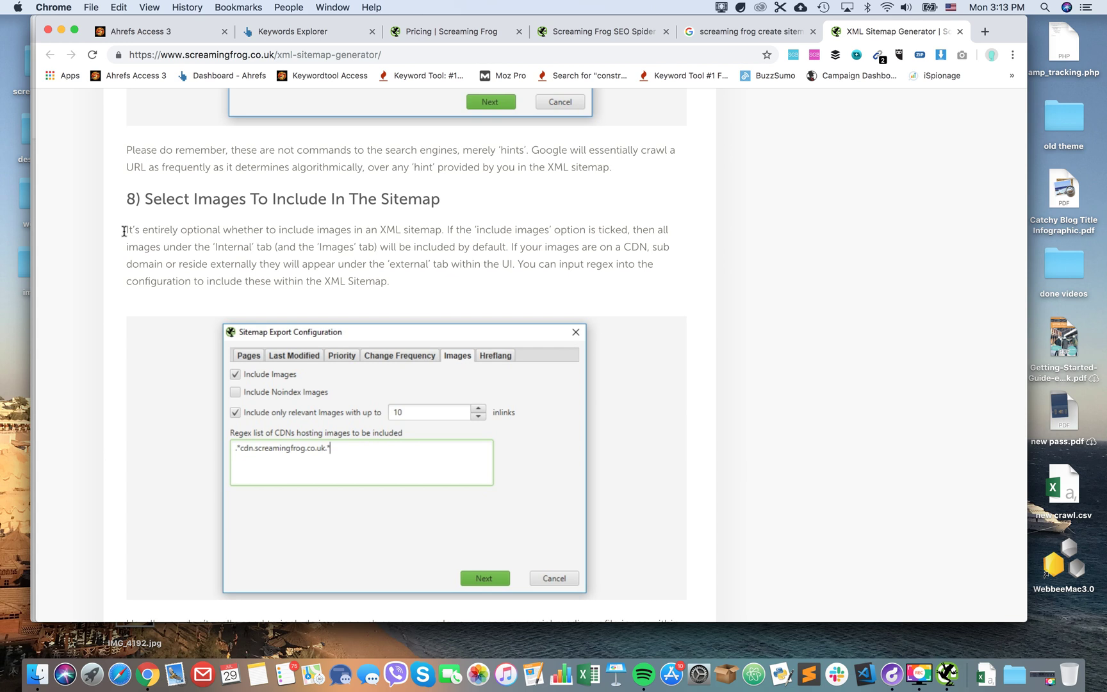
drag(126, 230, 459, 276)
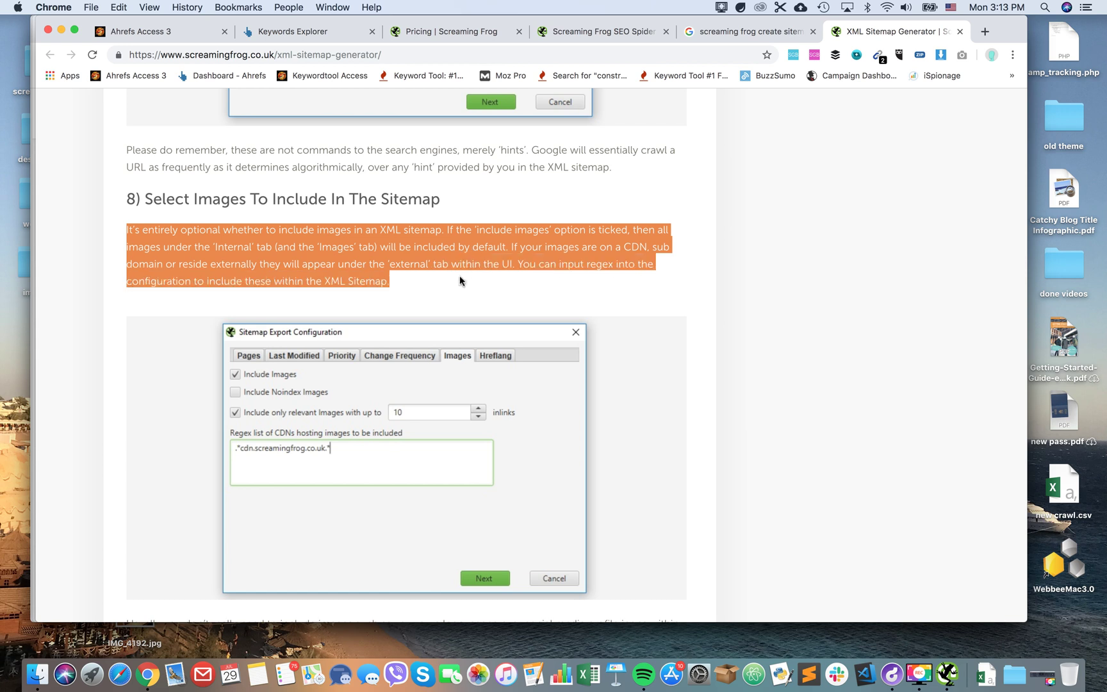
scroll(460, 278, down, 5)
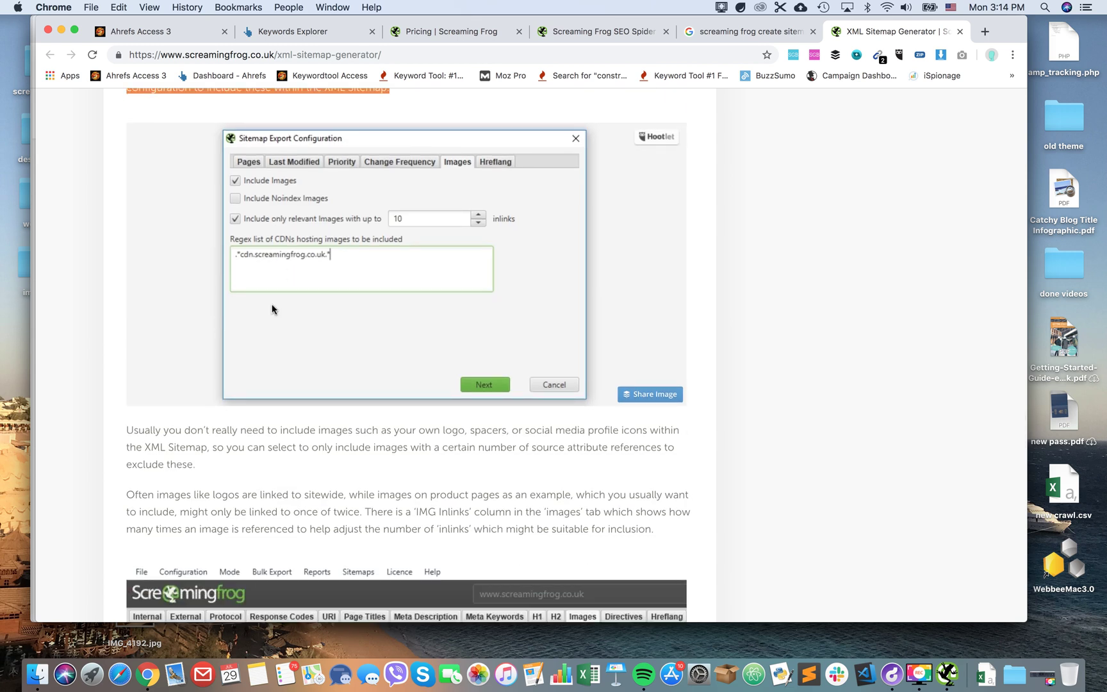
scroll(272, 304, down, 10)
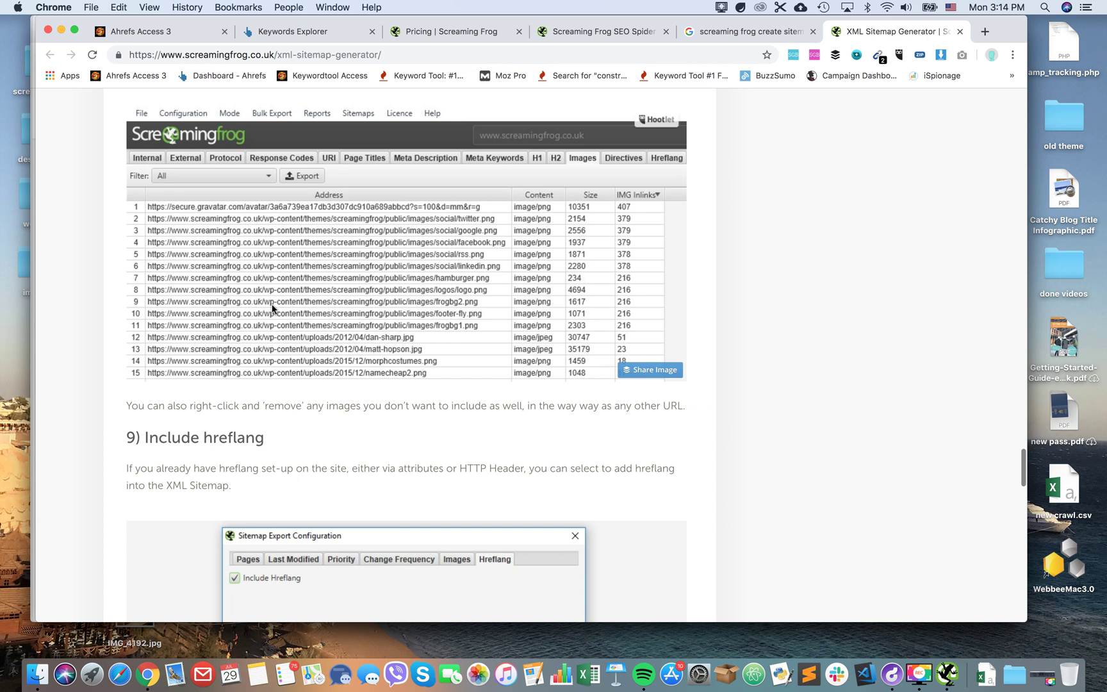
scroll(272, 307, down, 5)
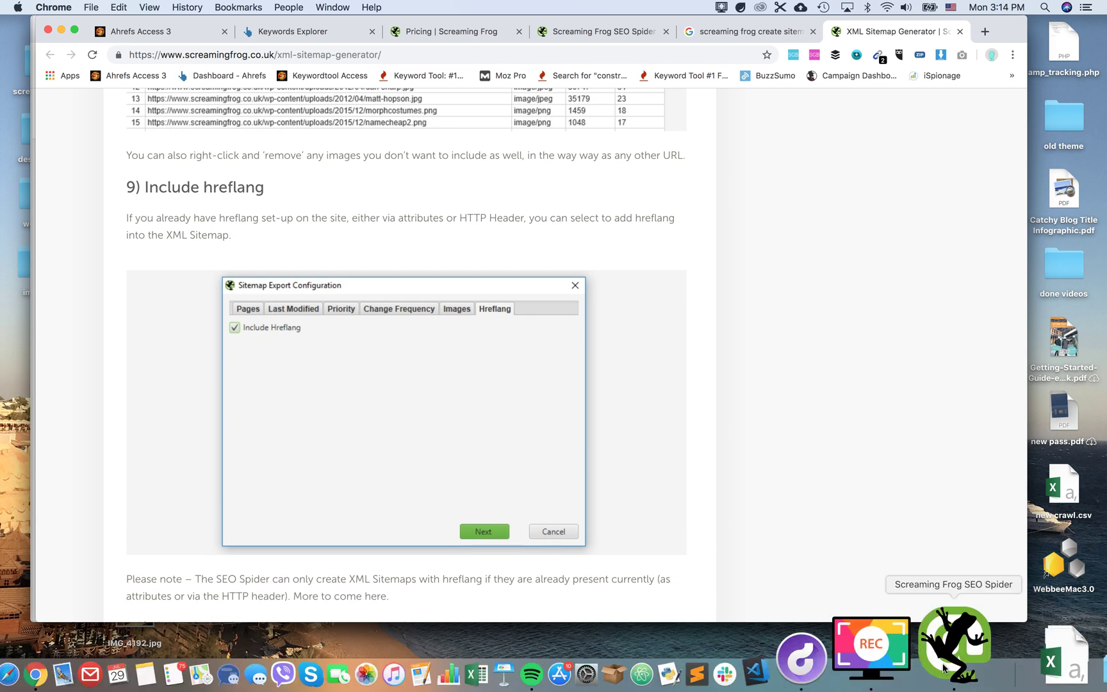
scroll(586, 372, down, 1)
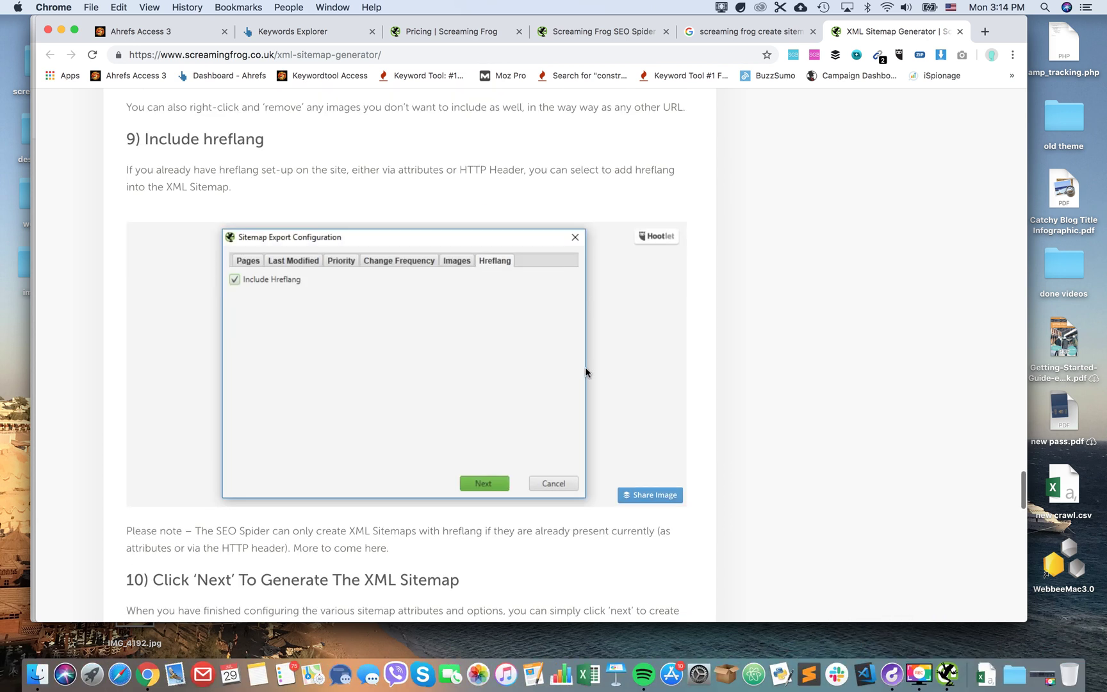
scroll(586, 370, down, 1)
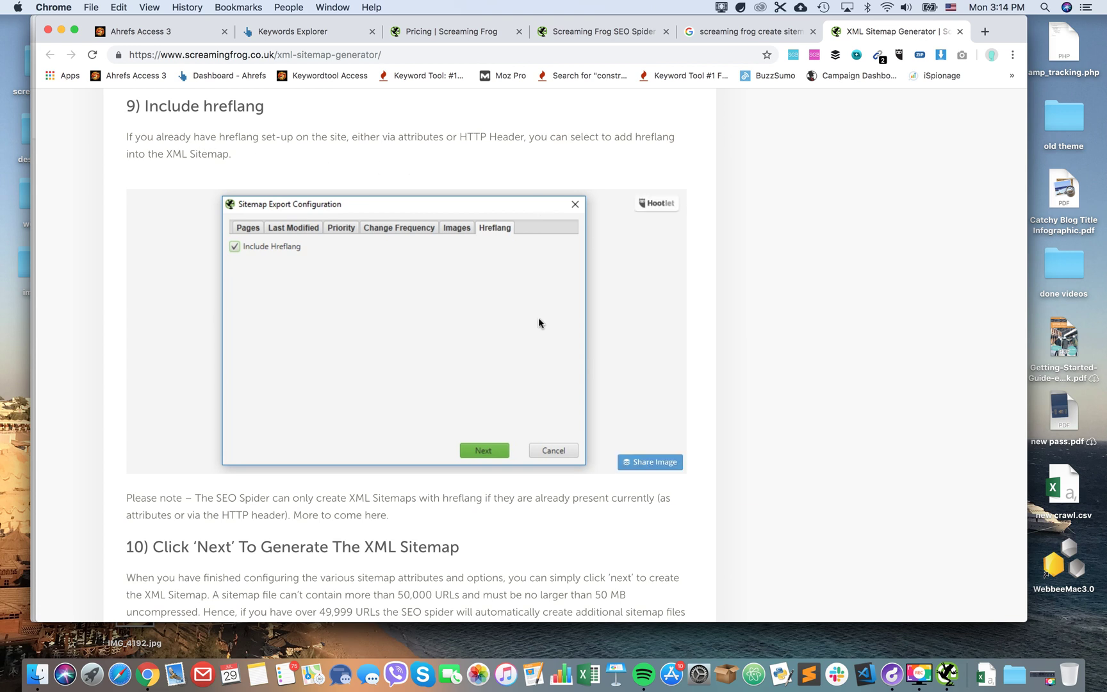
scroll(538, 323, down, 1)
scroll(538, 318, down, 5)
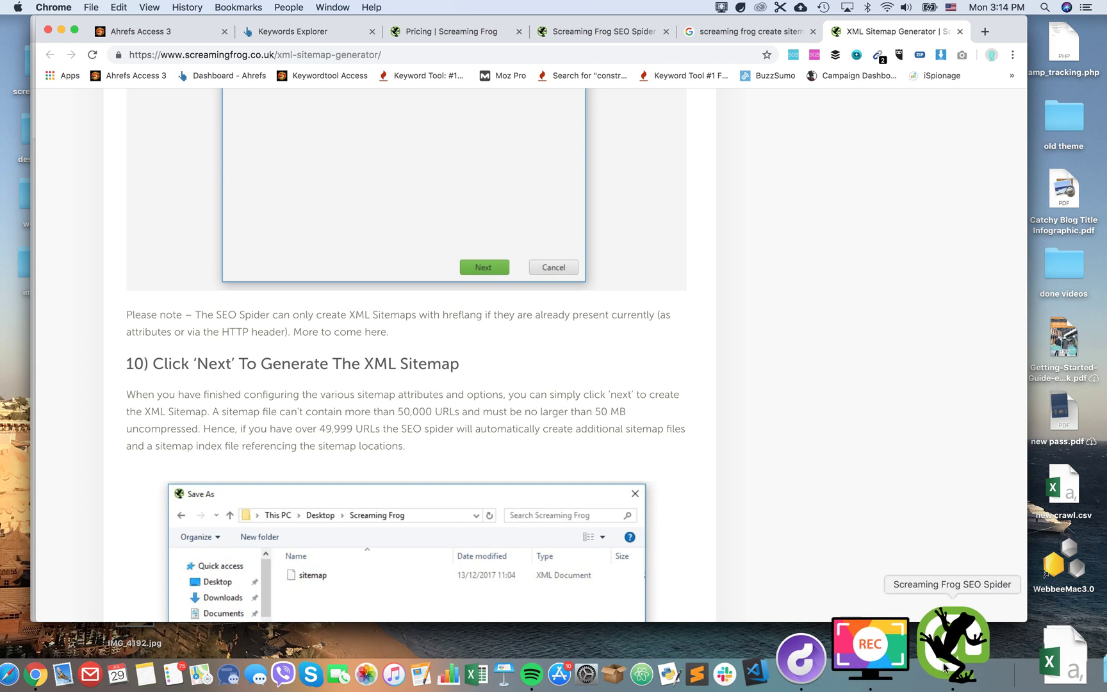
click(975, 669)
- Toggle the hreflang option on the Hreflang tab and proceed to generate the sitemap
click(643, 218)
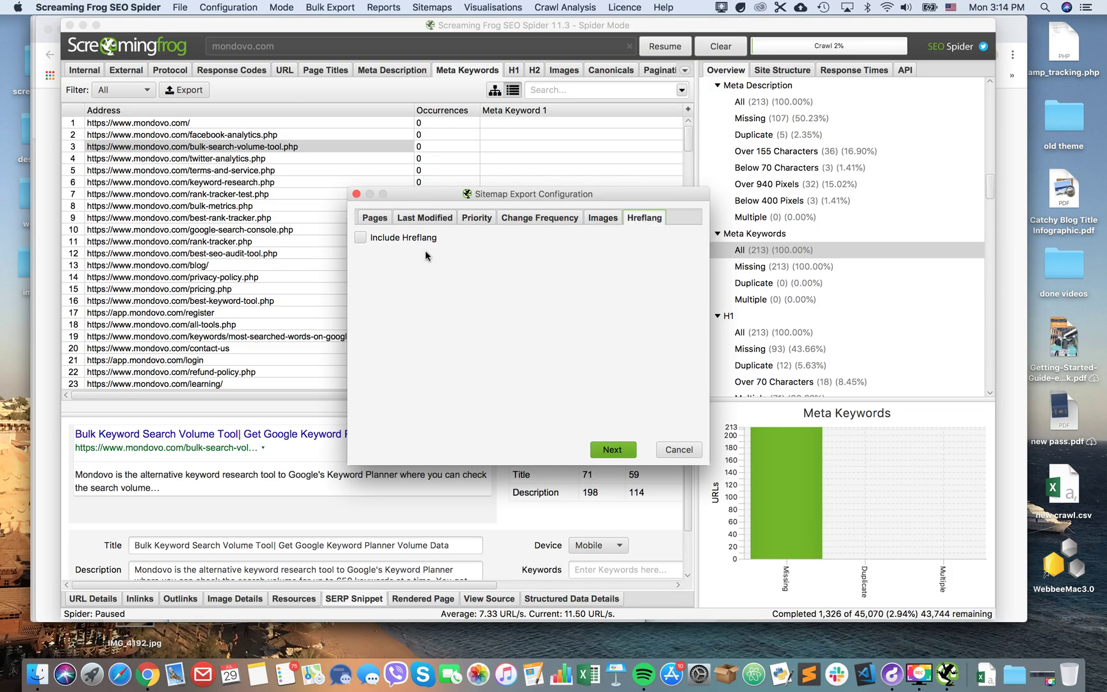
click(397, 237)
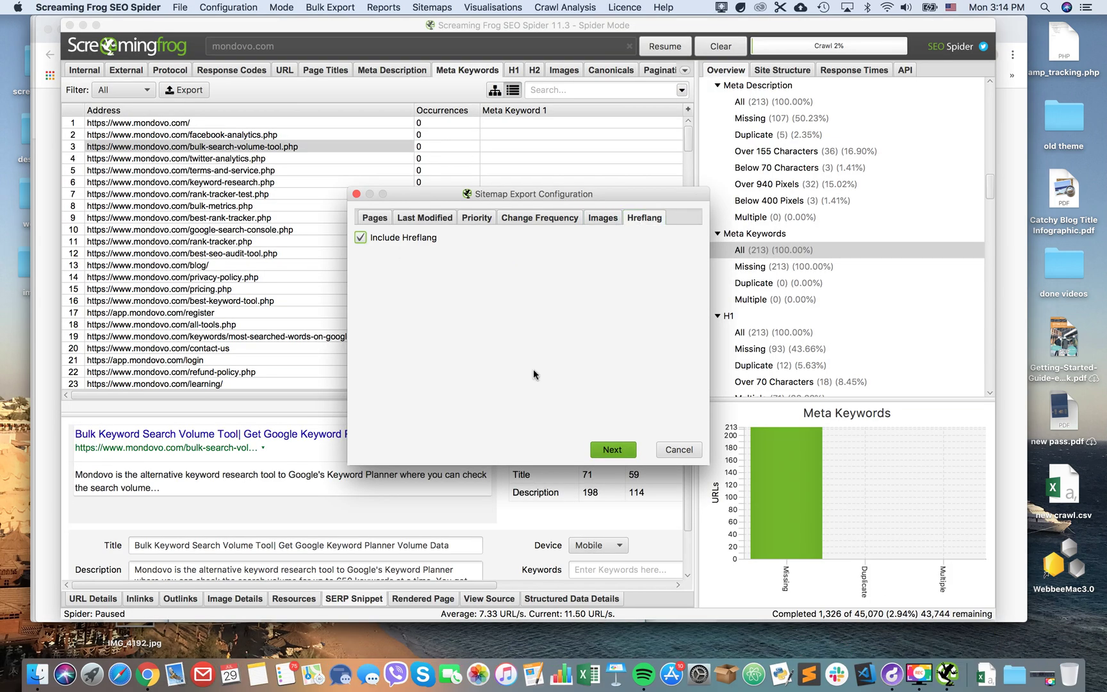
click(611, 450)
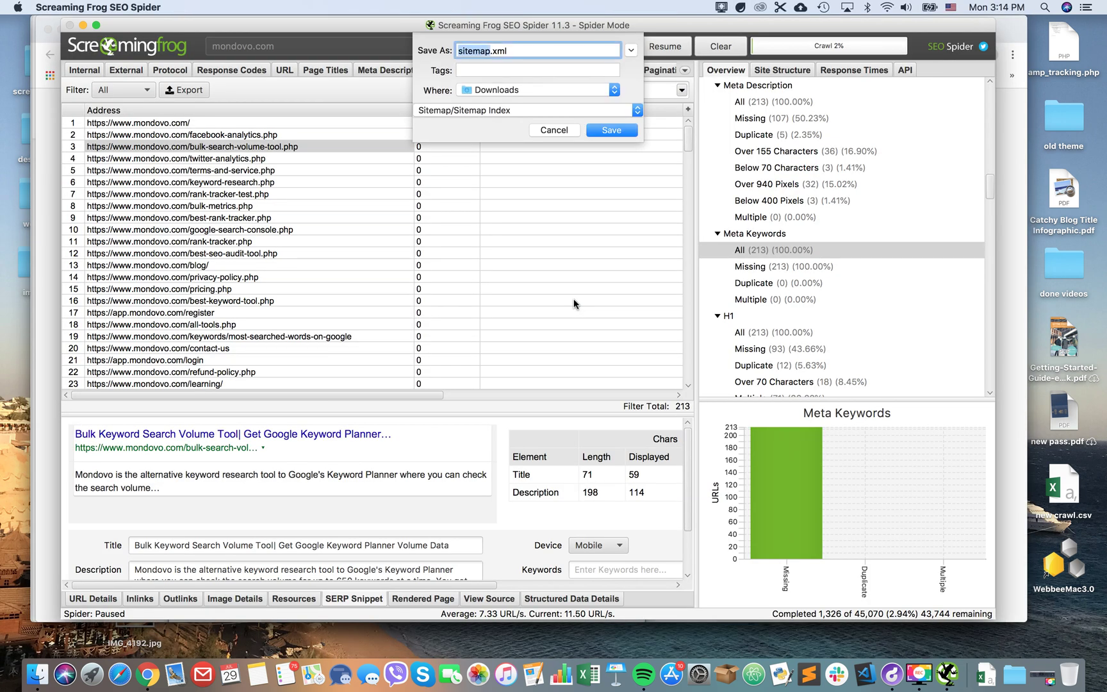
- Name the file sitemap_test1.xml and save it to Downloads
click(489, 54)
text(_test1)
click(599, 132)
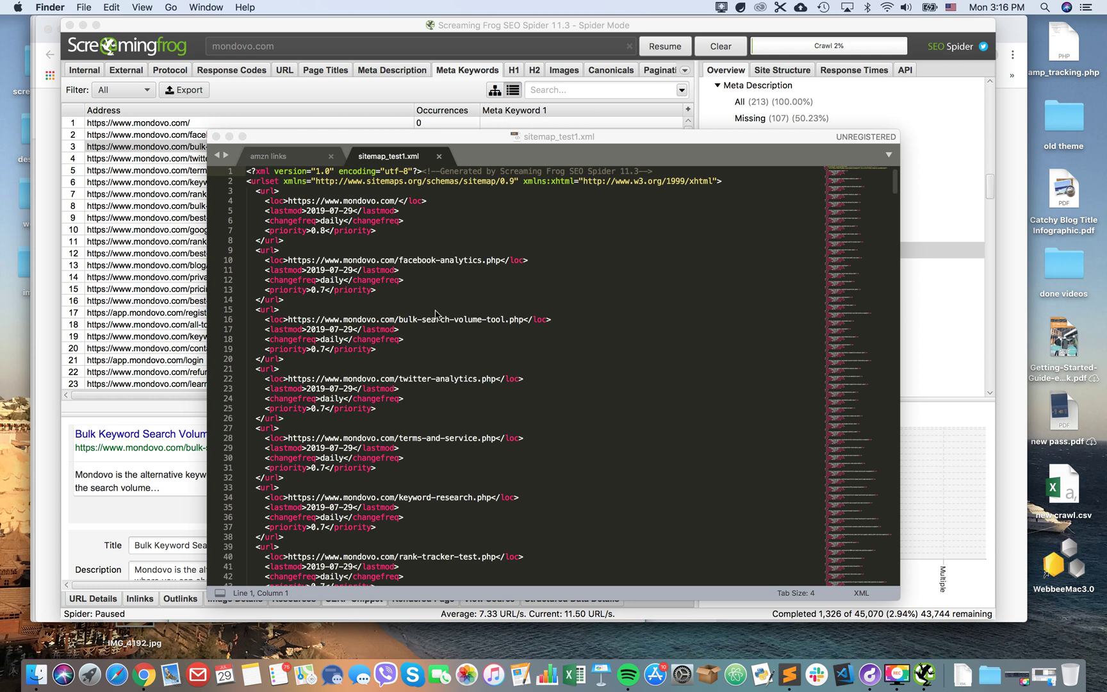
- Scroll through sitemap_test1.xml checking lastmod 2019-07-29, changefreq daily and priorities, then return to line 1
scroll(435, 314, down, 5)
scroll(436, 314, down, 20)
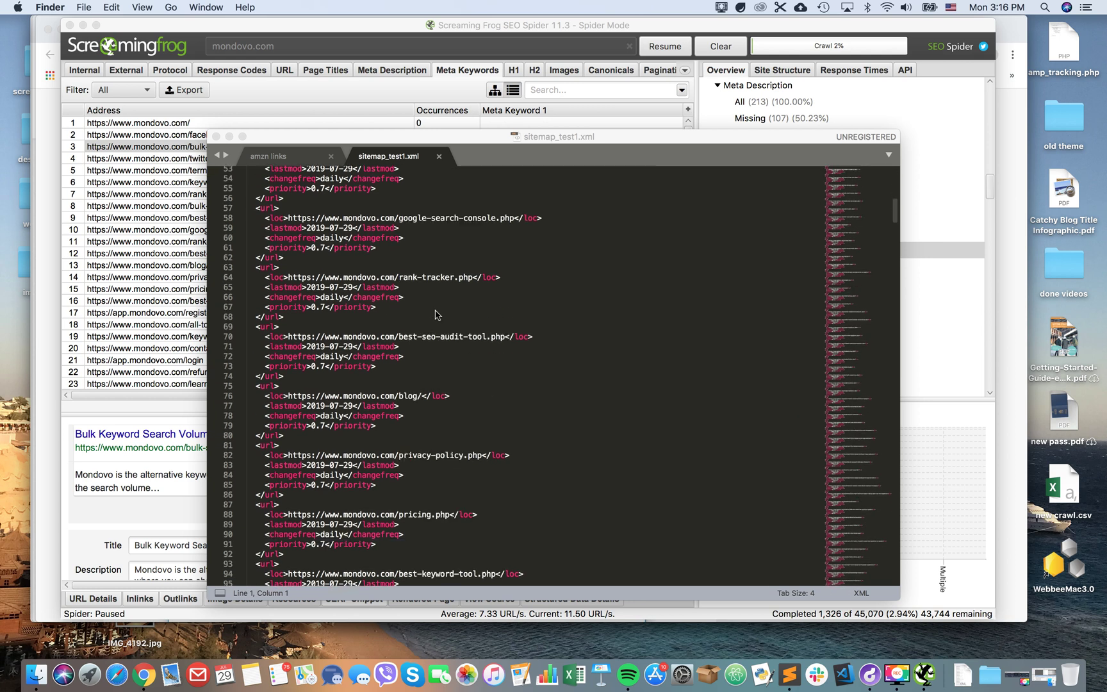
scroll(436, 314, down, 20)
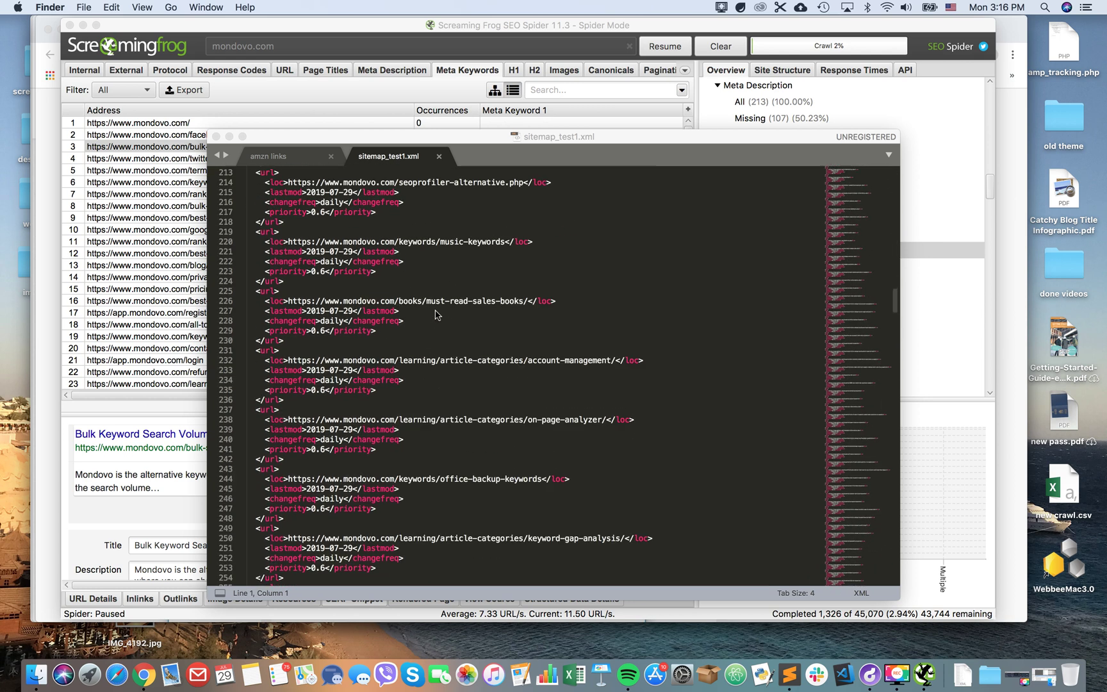
scroll(436, 314, down, 20)
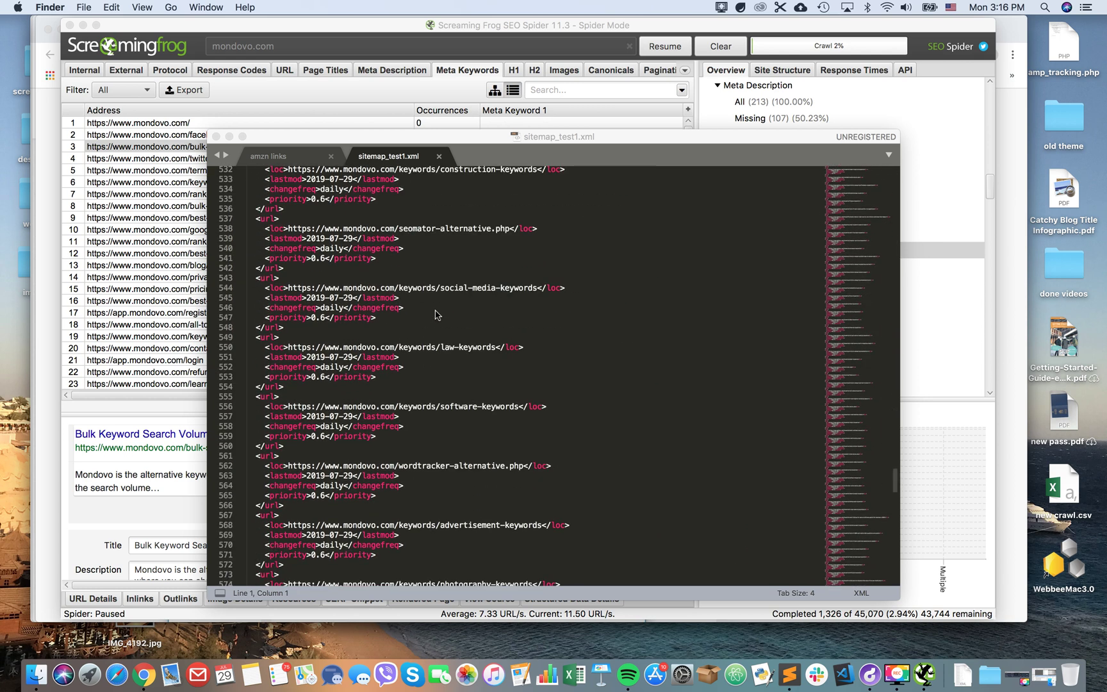
scroll(436, 314, up, 1)
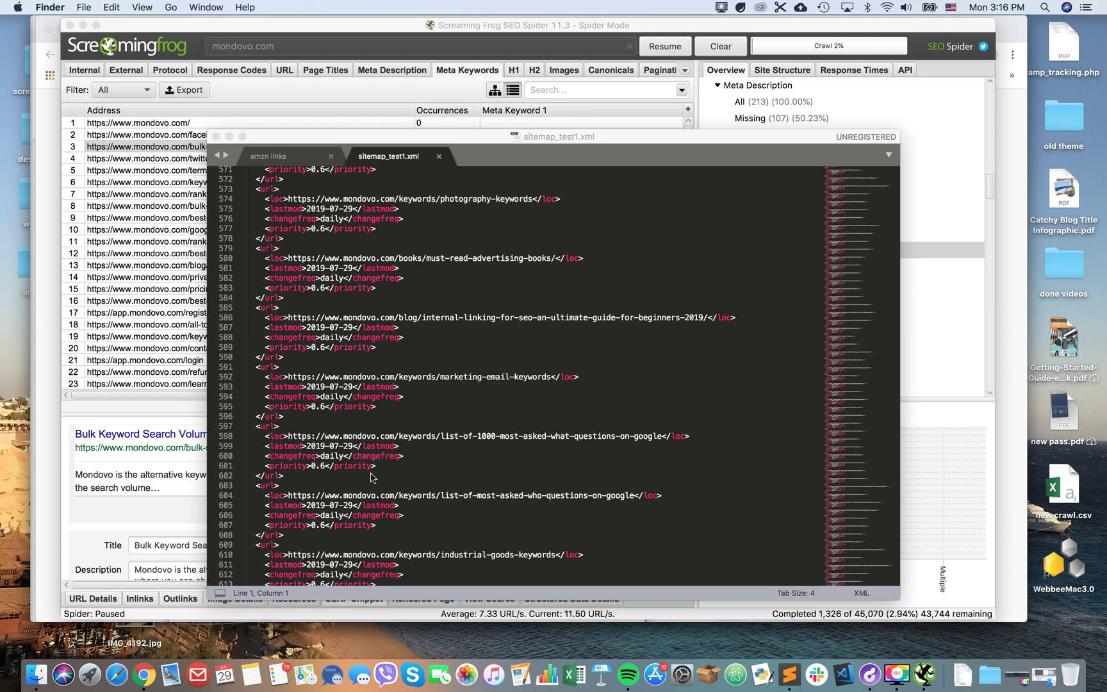
scroll(354, 473, down, 3)
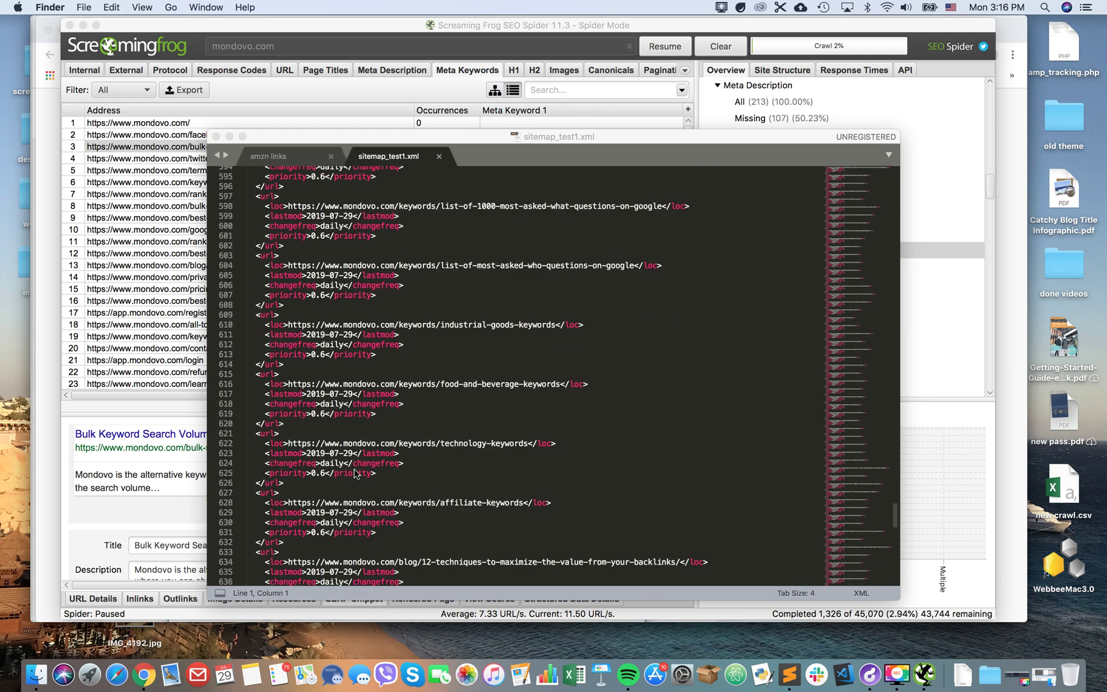
scroll(354, 473, up, 10)
scroll(354, 473, up, 15)
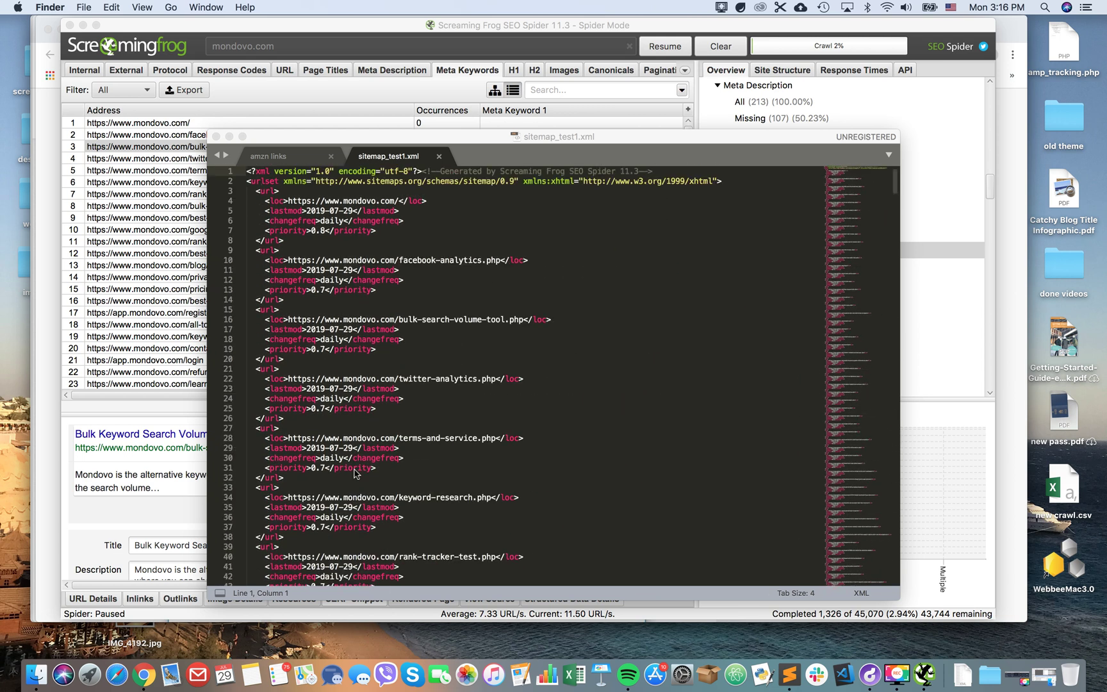